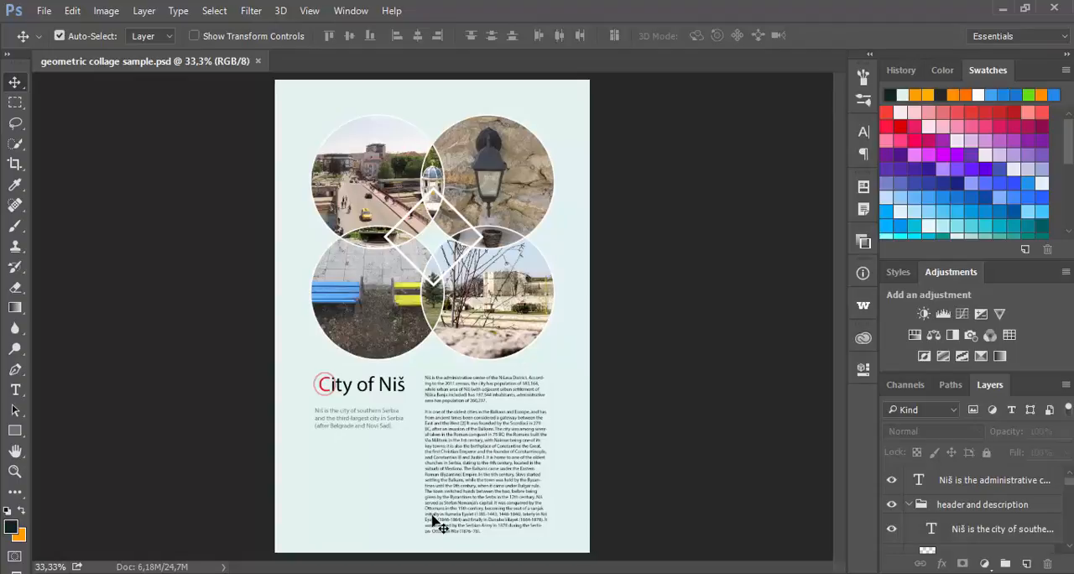
Step: Open template 2.psd from the PSD Templates folder inside the Geometric Collages PSD folder on the Desktop
click(43, 11)
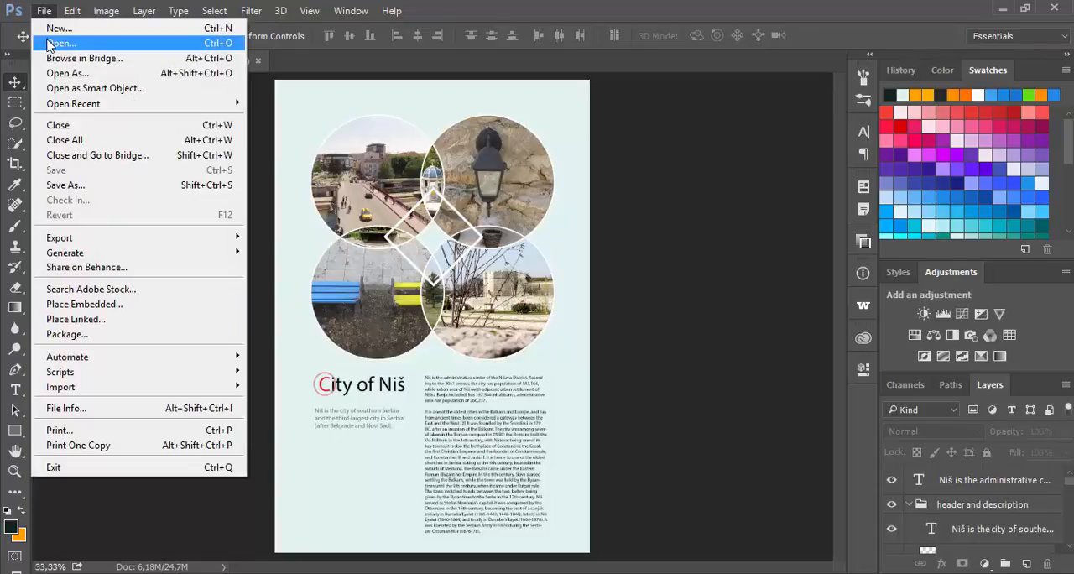
click(59, 42)
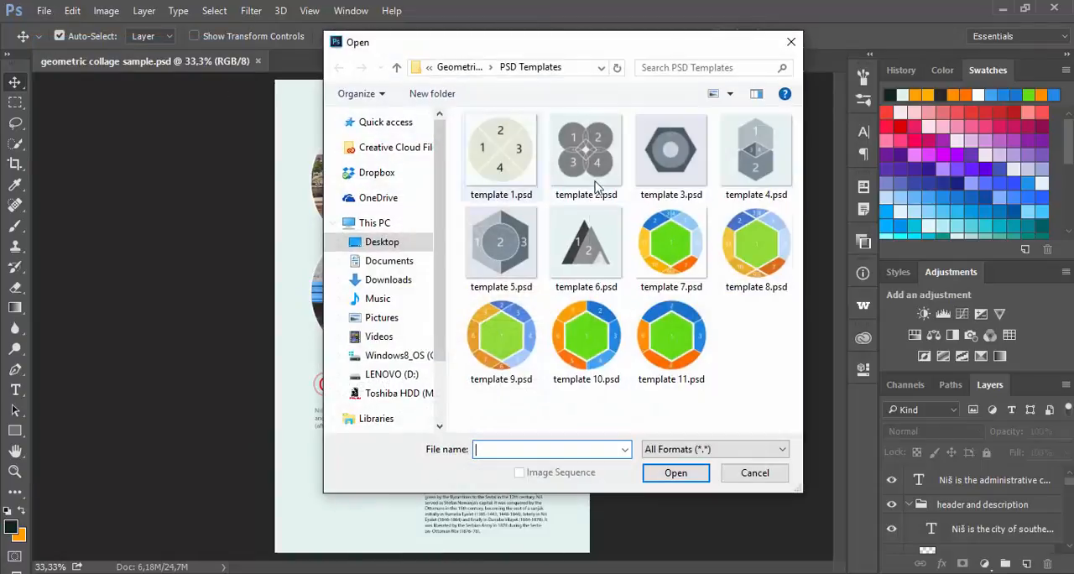
click(397, 67)
click(395, 69)
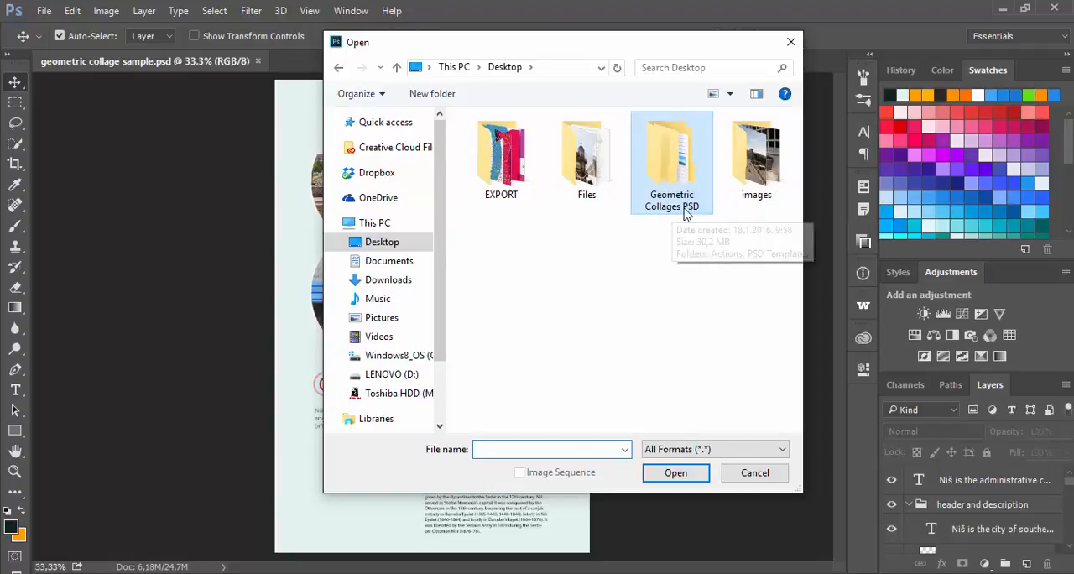
double_click(672, 168)
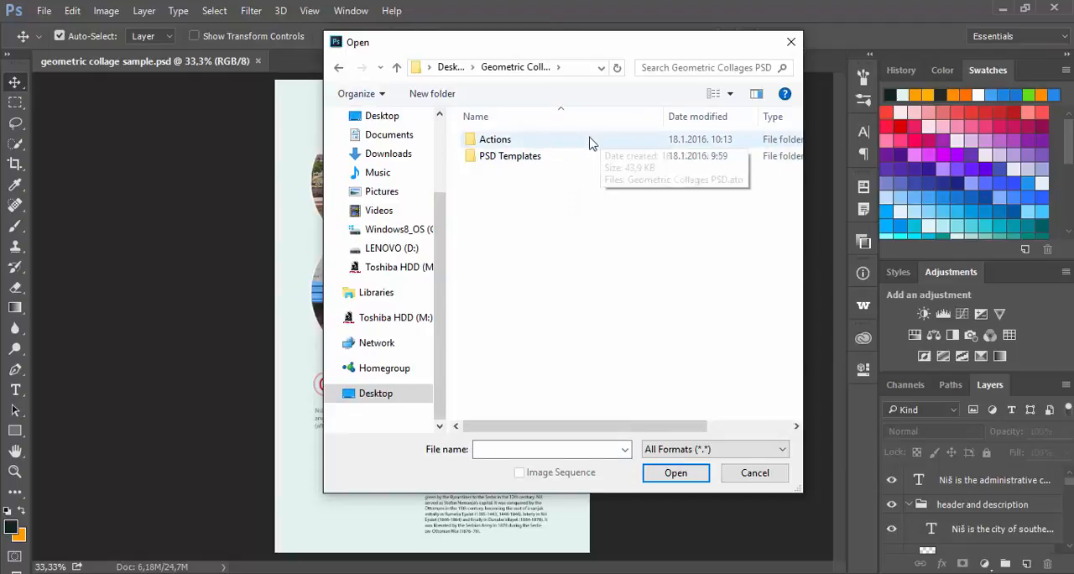
click(577, 162)
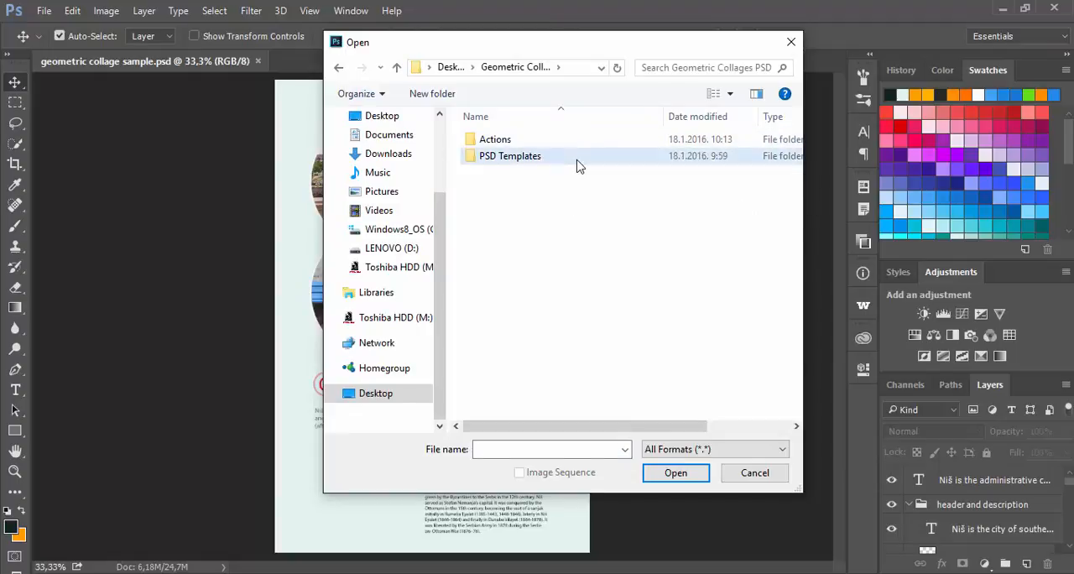
double_click(578, 163)
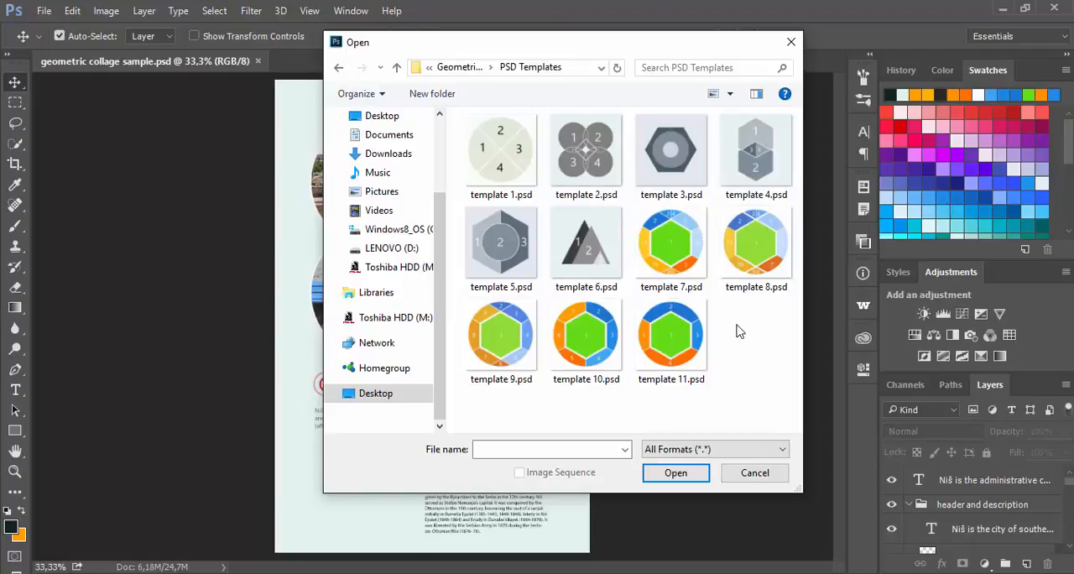
right_click(579, 147)
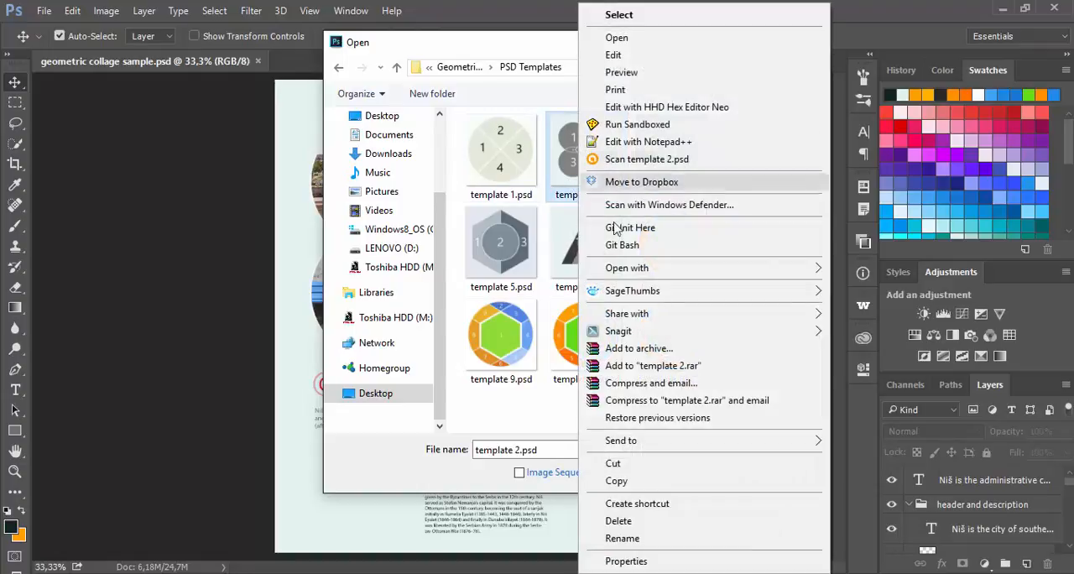
mouse_move(631, 299)
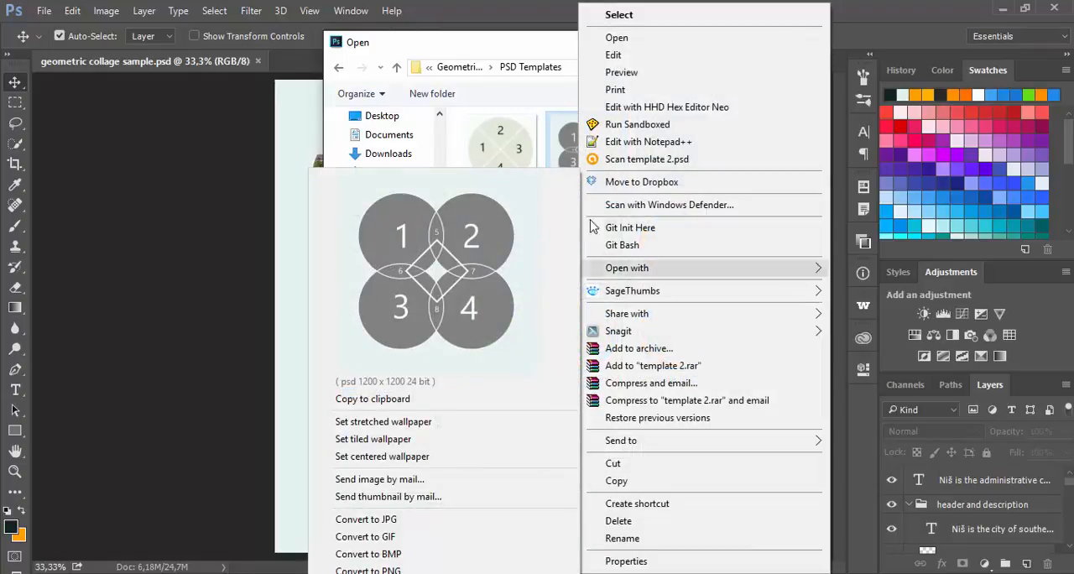
click(553, 105)
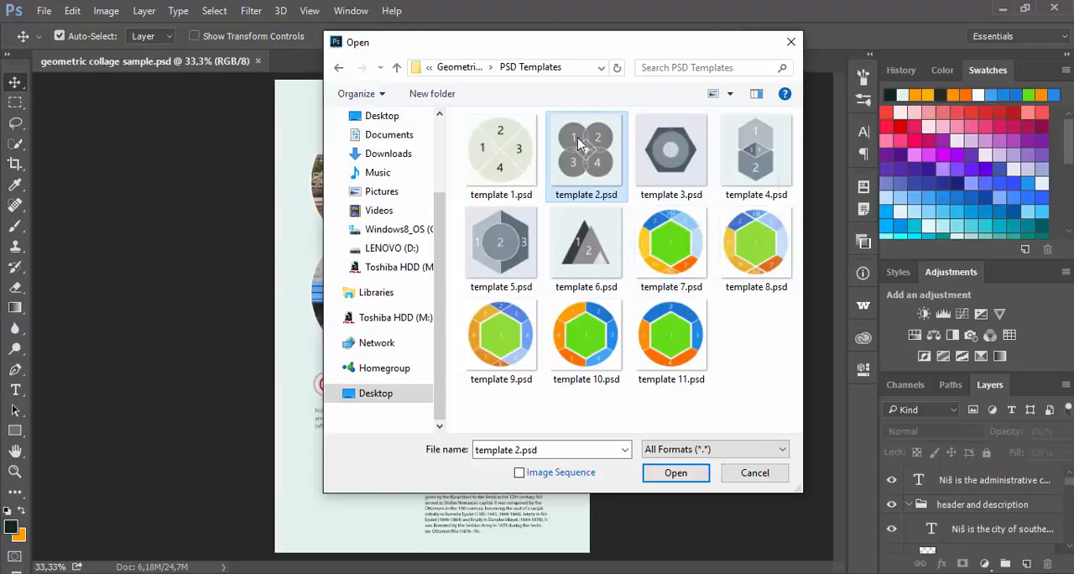
click(673, 472)
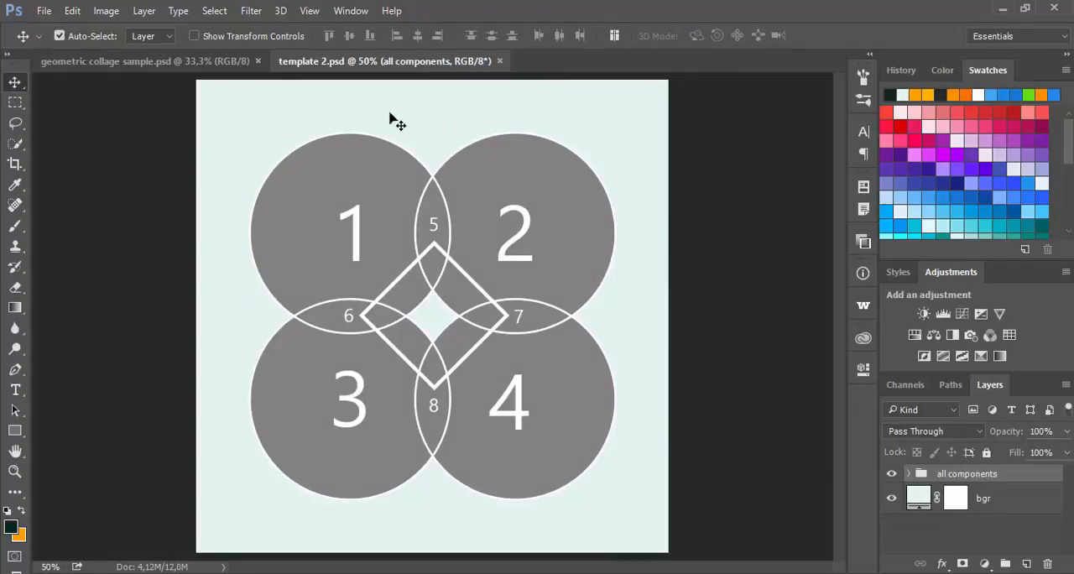
Step: Duplicate the template 2 image as "template 2 copy" and close the original template 2.psd
click(106, 10)
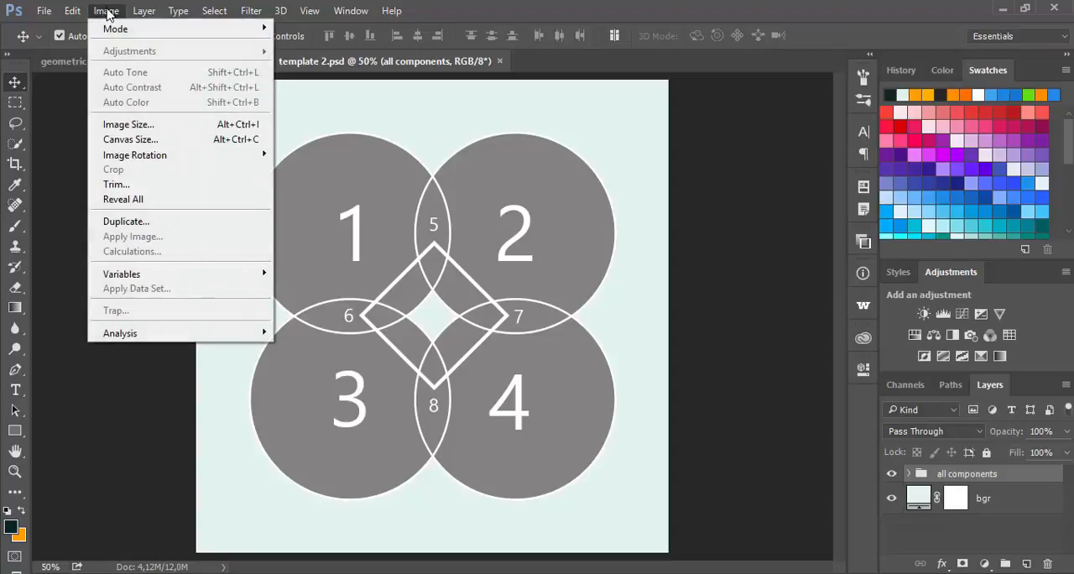
click(141, 221)
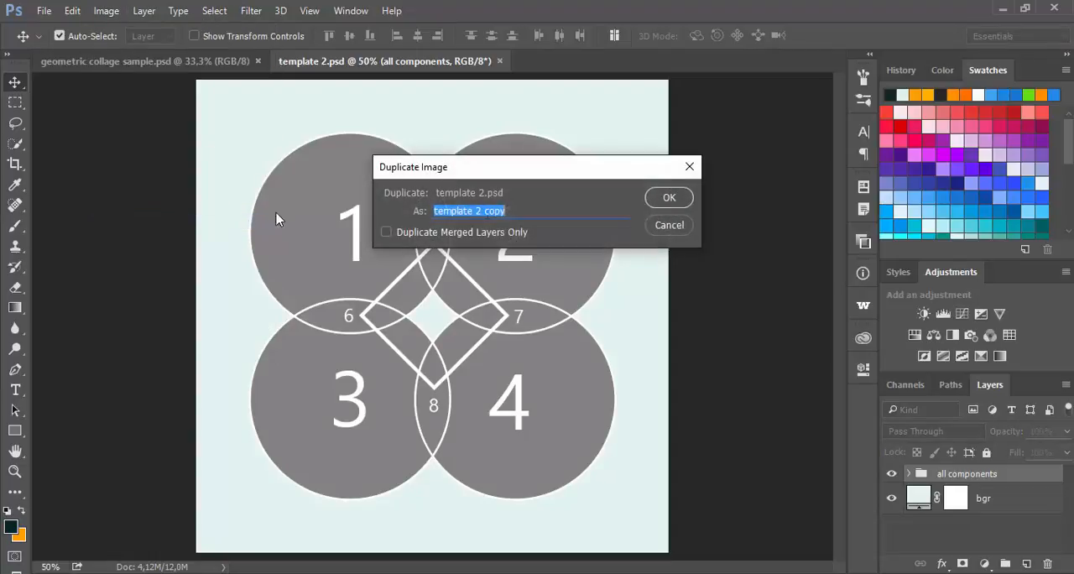
click(671, 200)
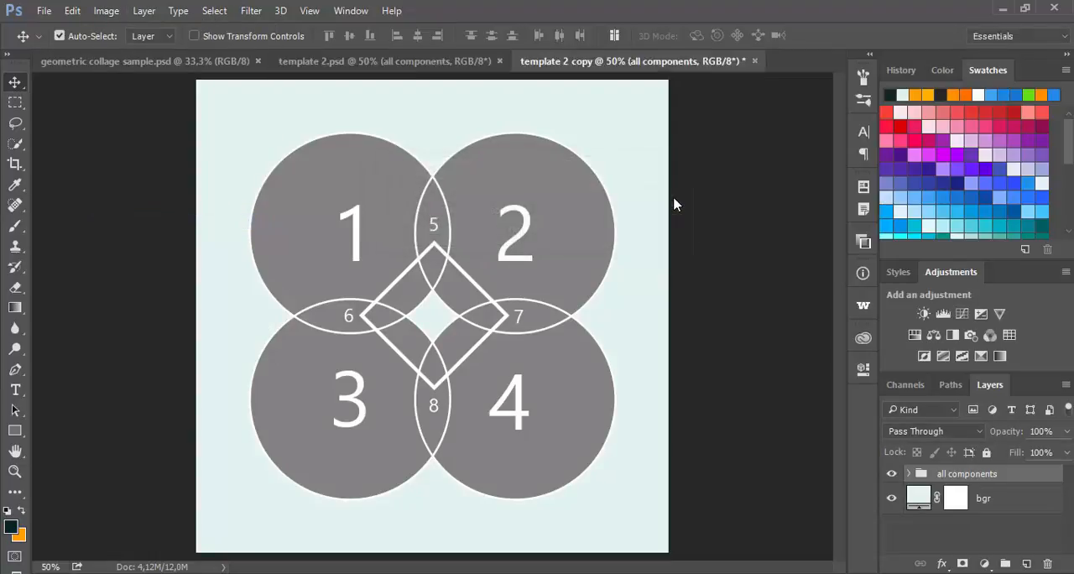
click(500, 61)
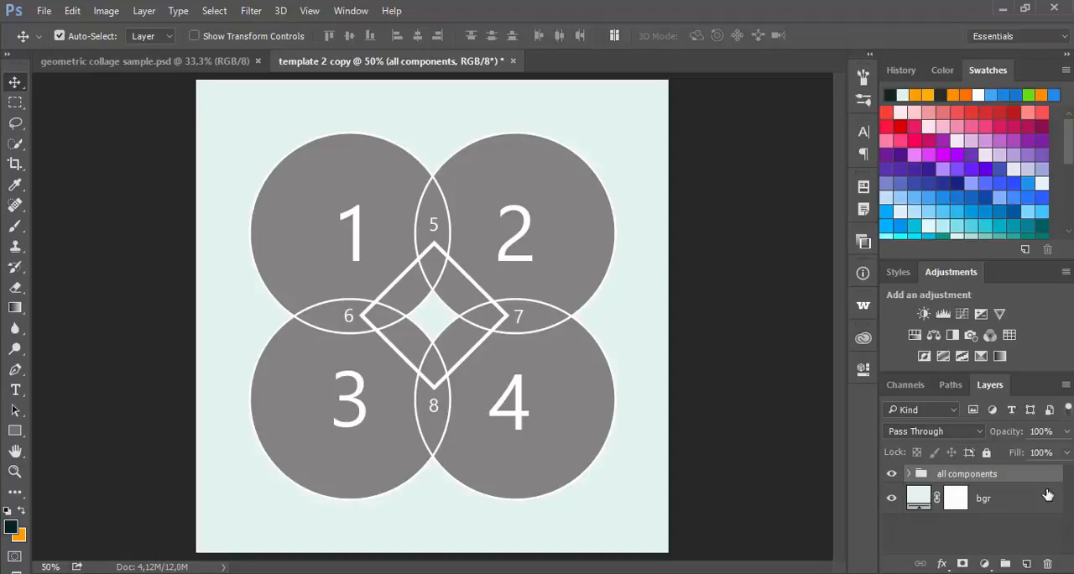
Step: Expand the all components group and detach the Layers panel so it floats beside the canvas
click(911, 475)
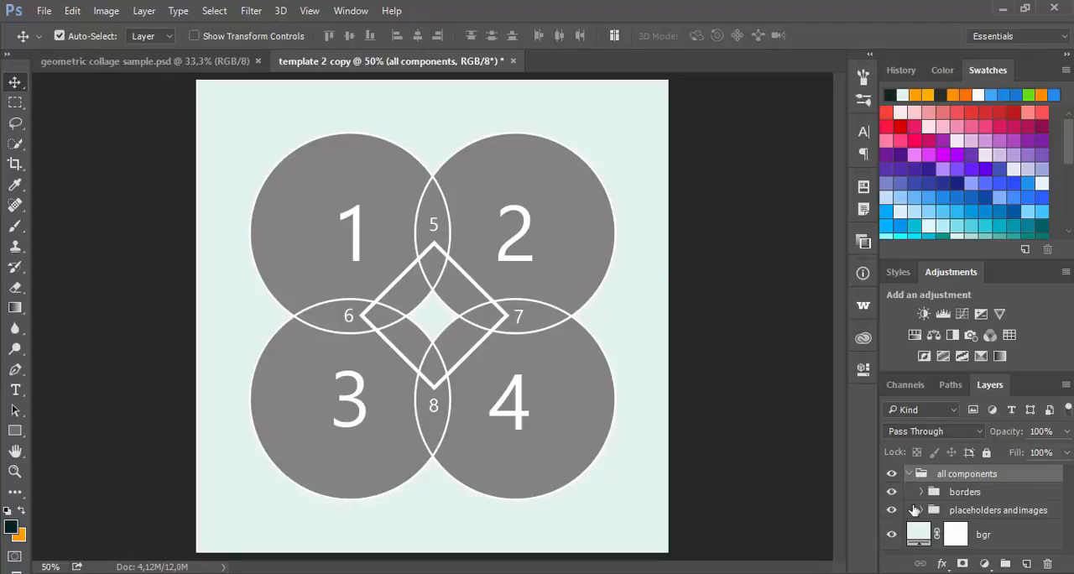
drag(990, 385, 741, 81)
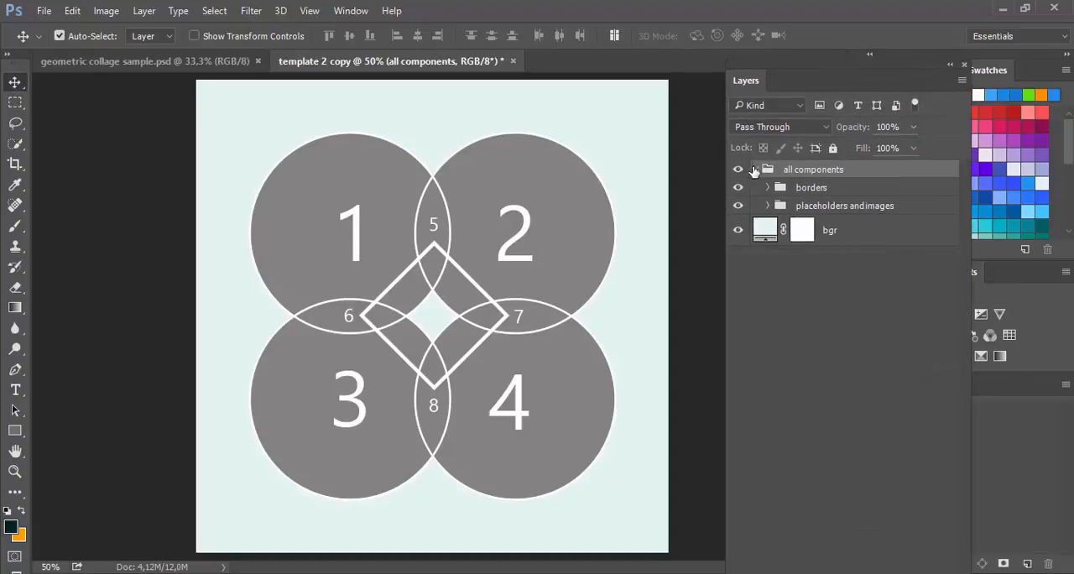
click(755, 169)
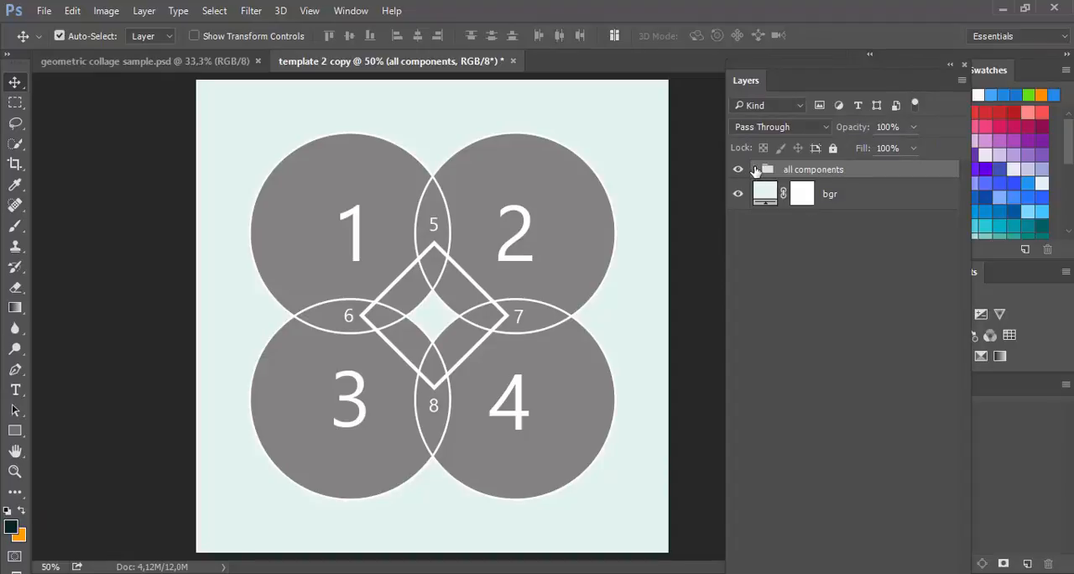
click(755, 170)
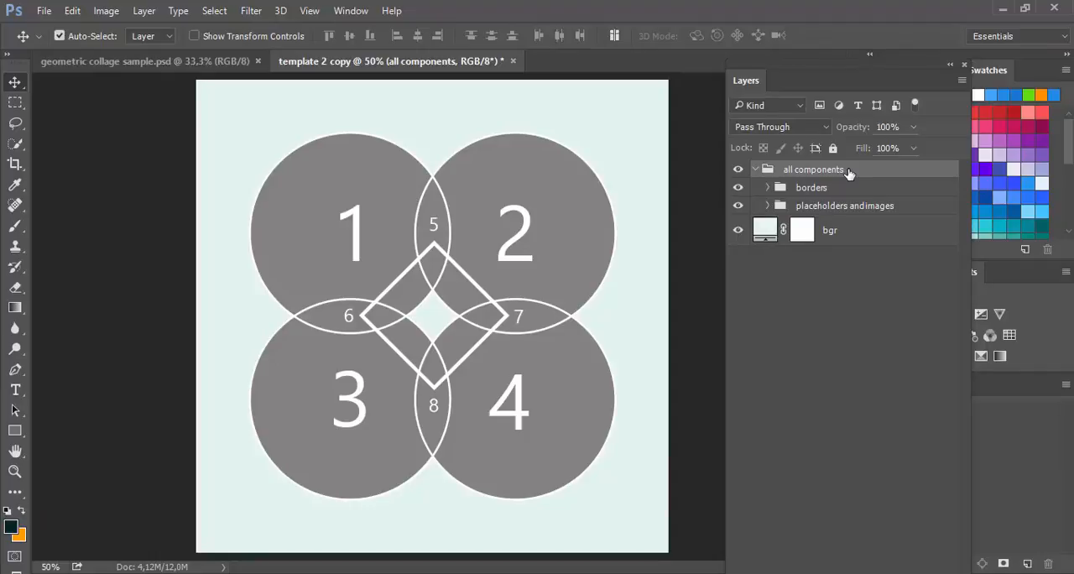
Step: Examine the layers inside the borders group and the placeholders and images group
click(768, 187)
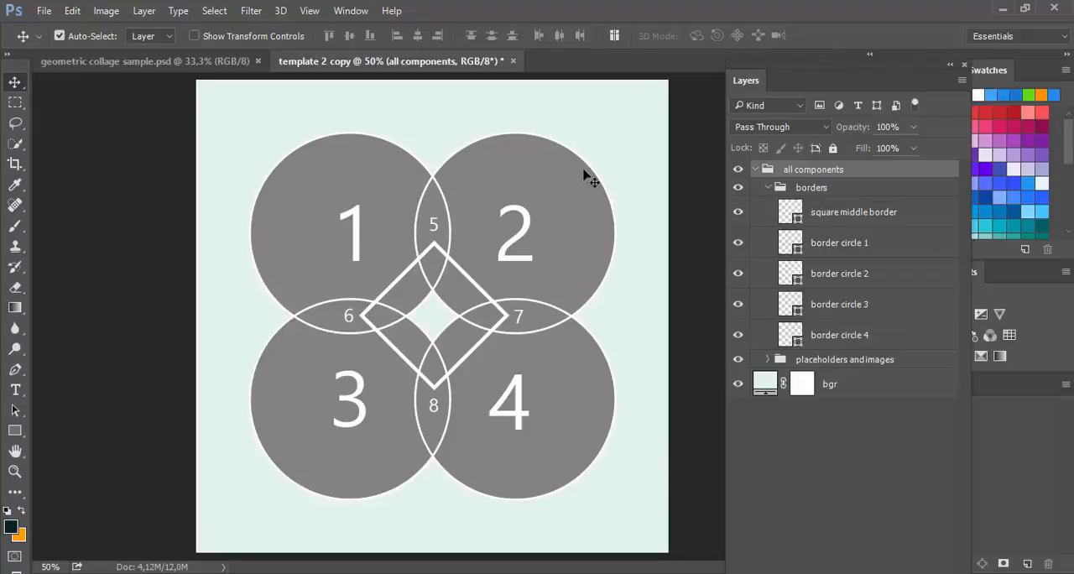
click(768, 188)
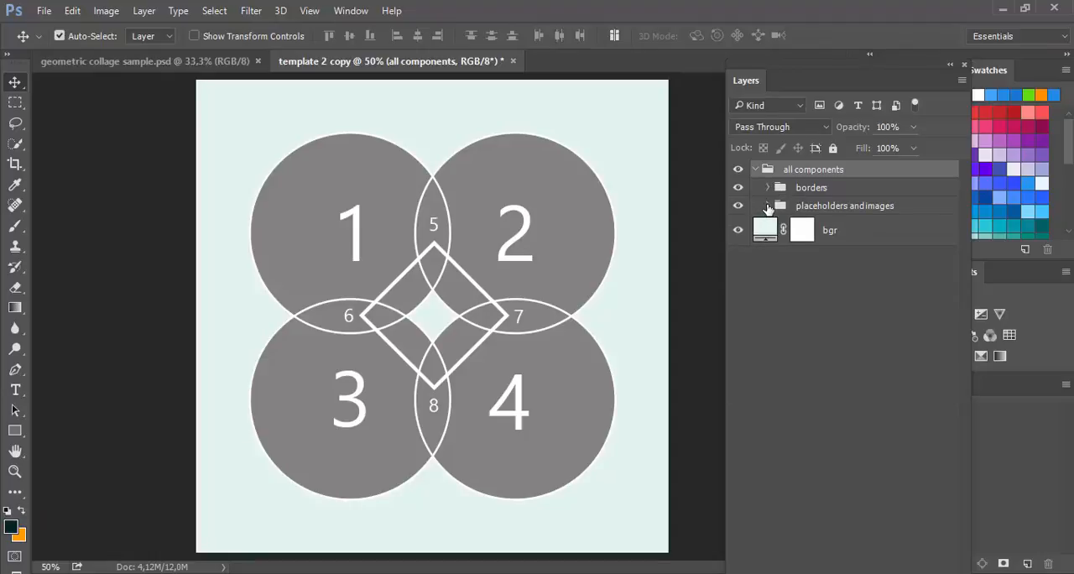
click(768, 206)
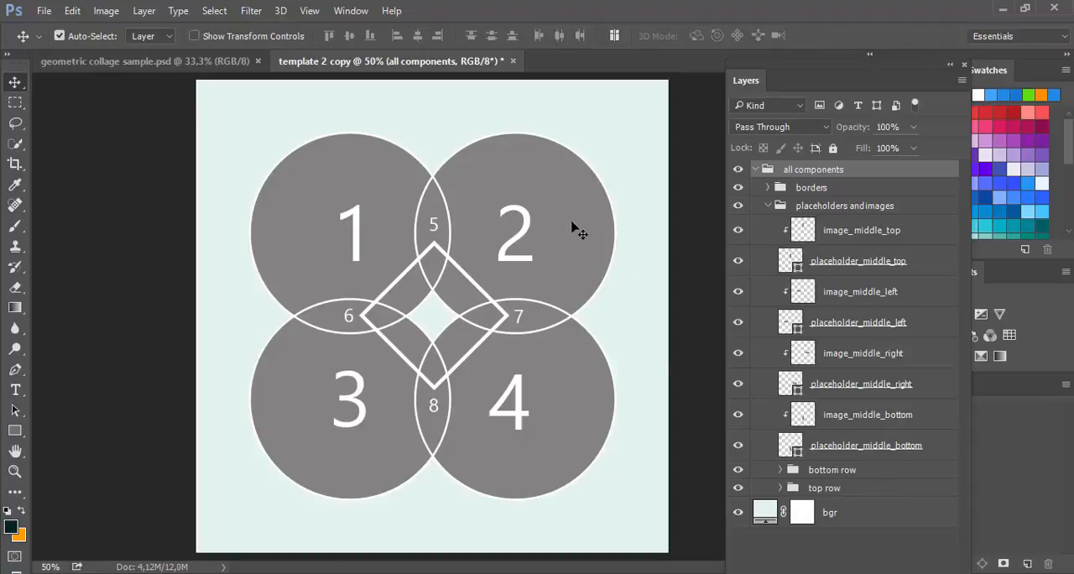
Step: Toggle the image_middle_top layer's visibility to see which template area it fills, and collapse the placeholders and images group
click(845, 237)
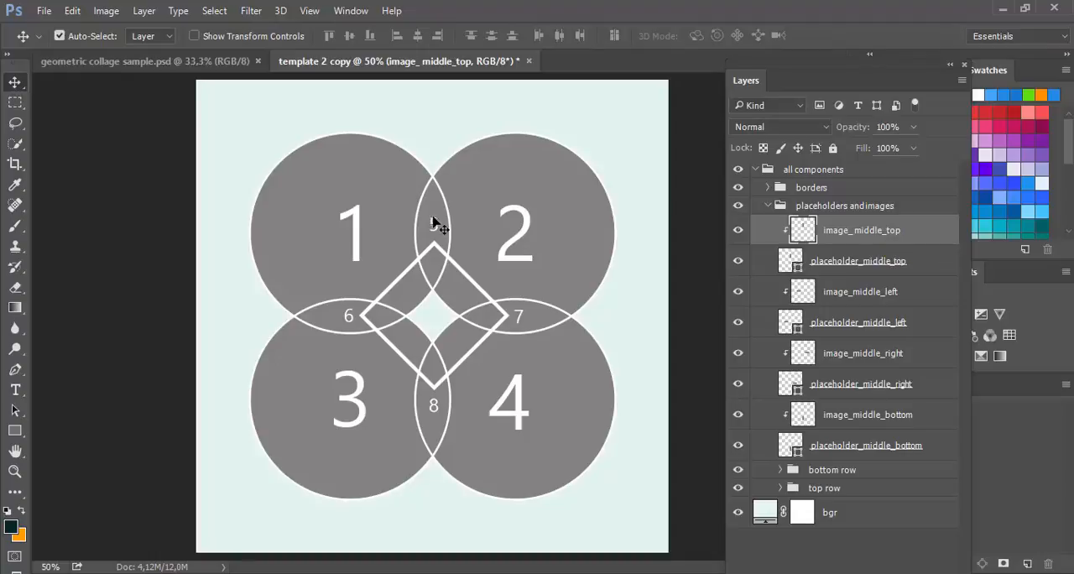
click(738, 230)
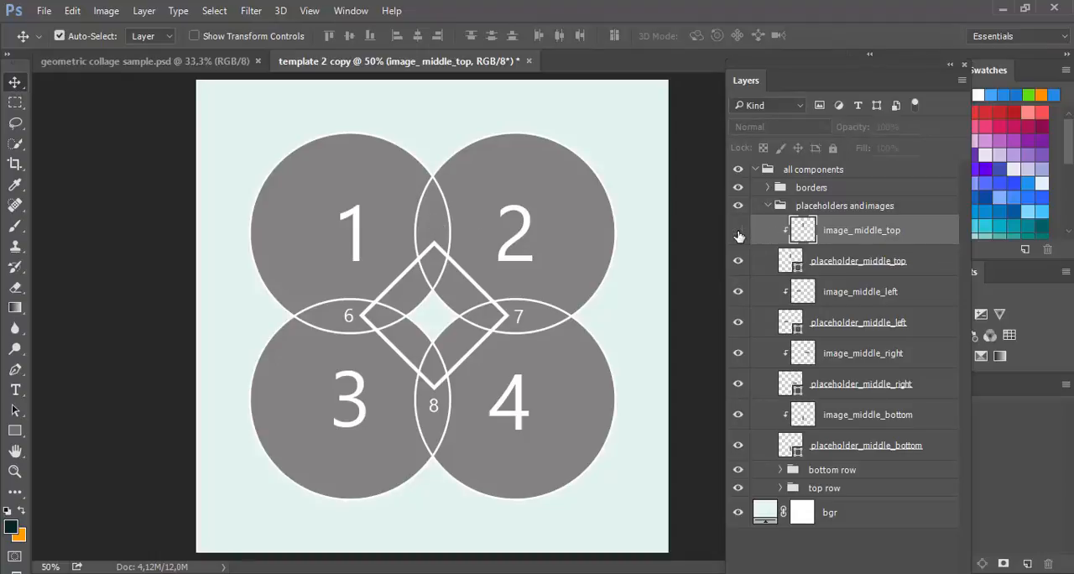
click(738, 232)
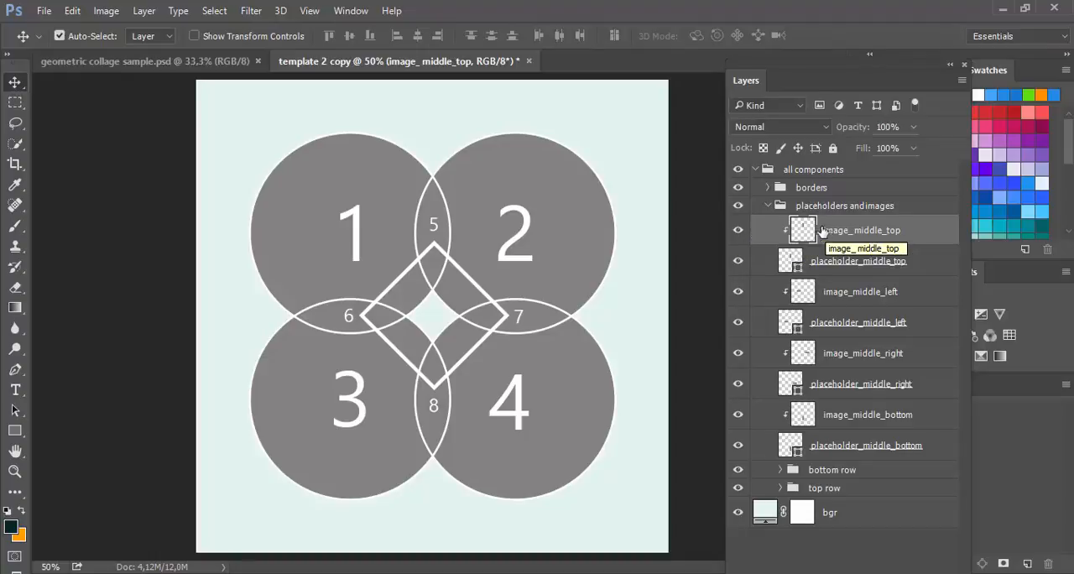
click(738, 233)
click(739, 234)
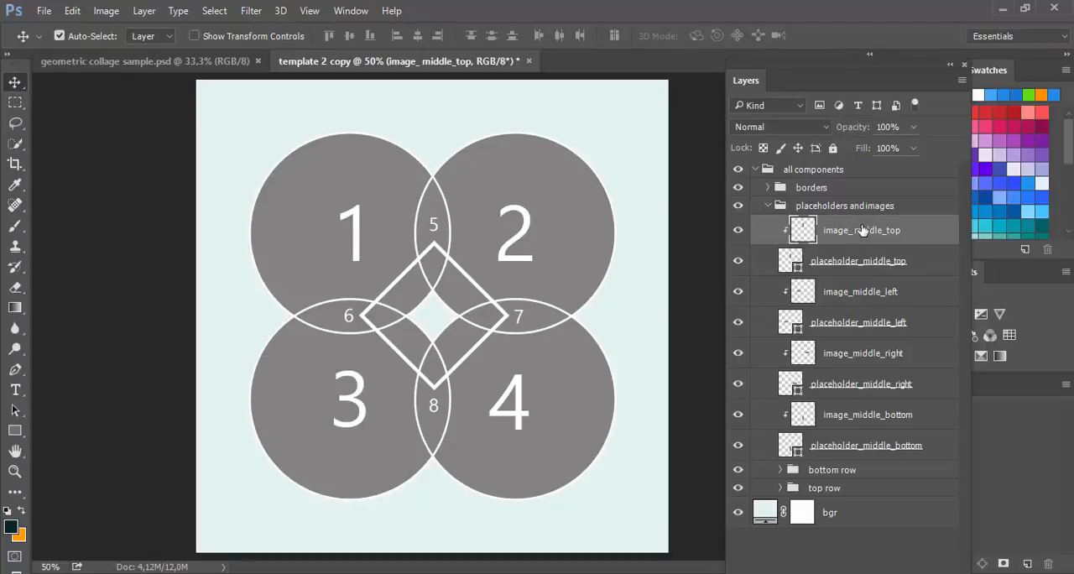
click(47, 16)
click(768, 207)
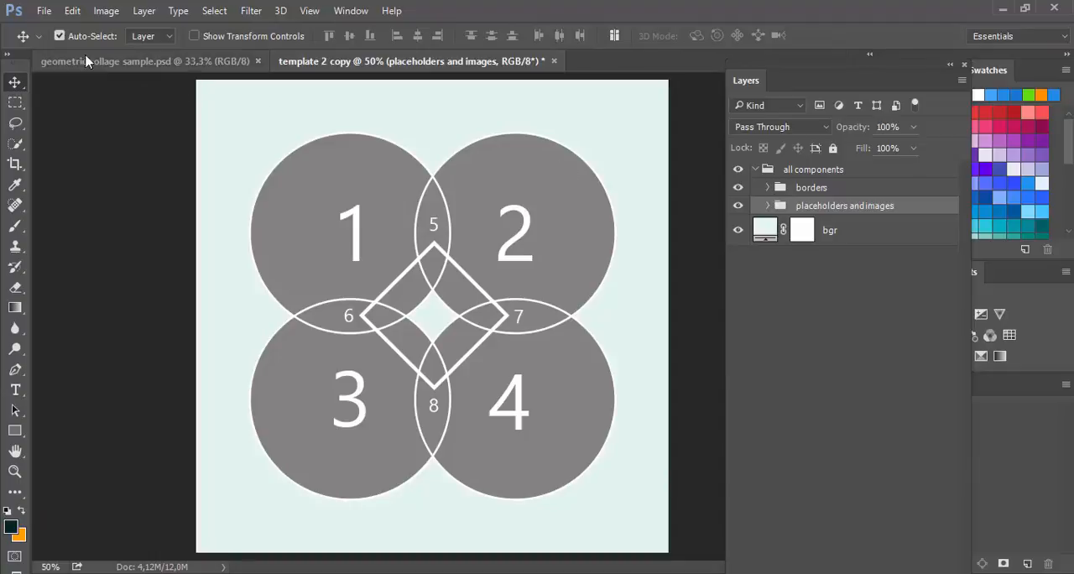
Step: Load the action file Geometric Collages PSD.atn from the Actions folder inside Geometric Collages PSD on the Desktop
click(40, 11)
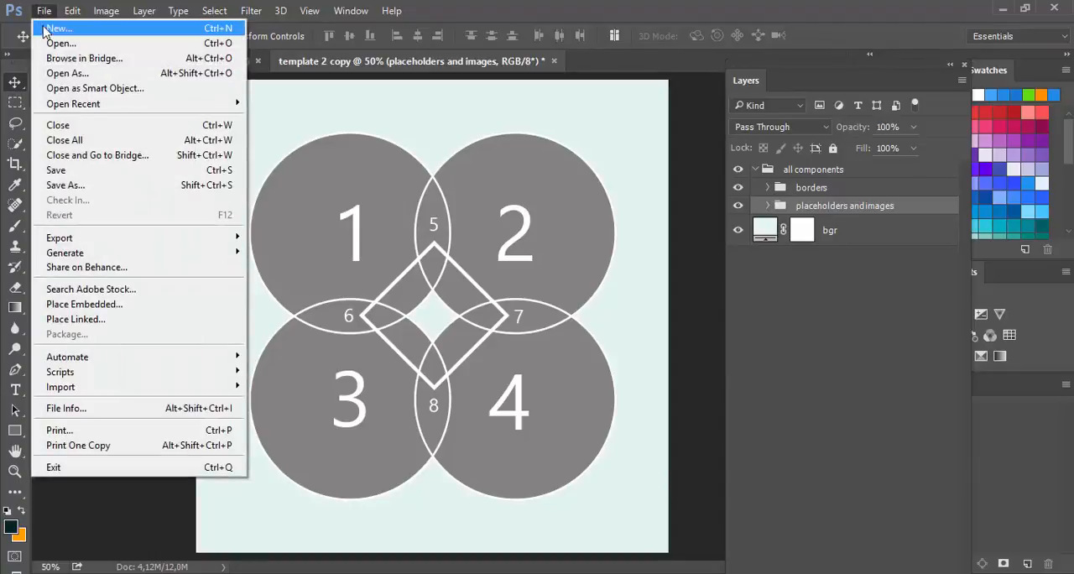
click(110, 46)
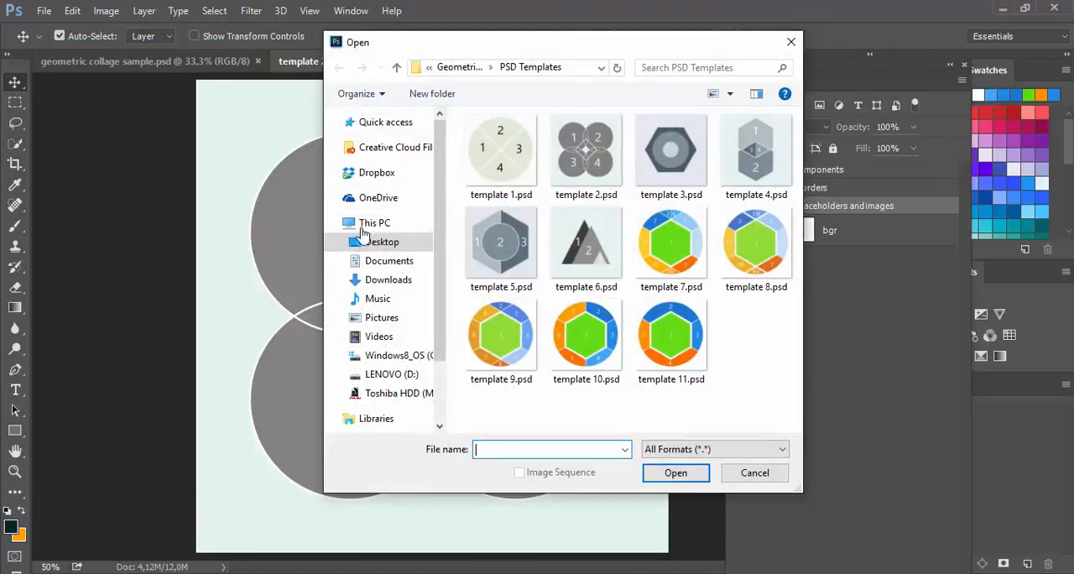
click(395, 67)
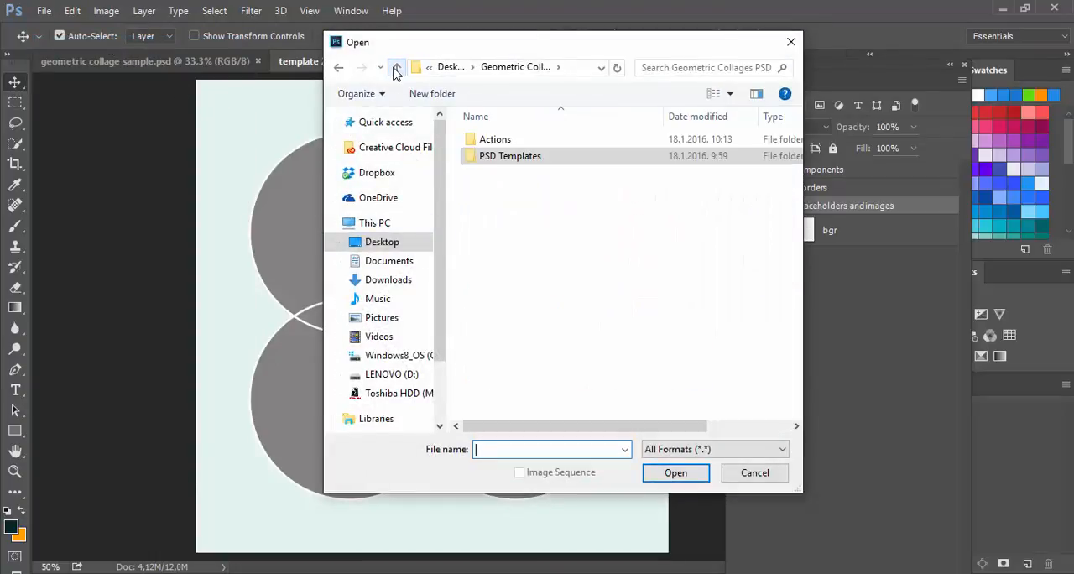
click(396, 67)
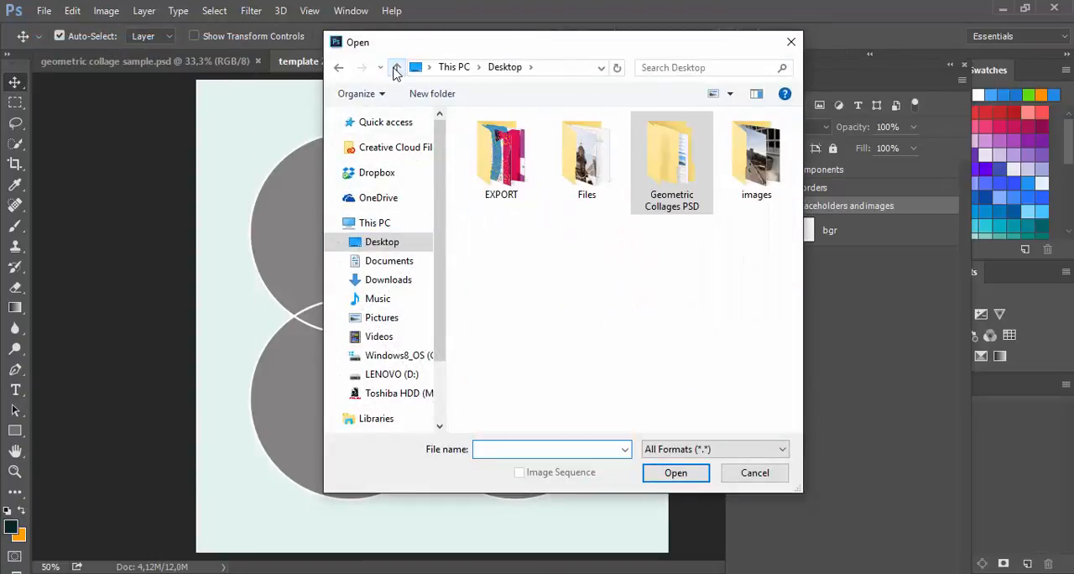
double_click(663, 164)
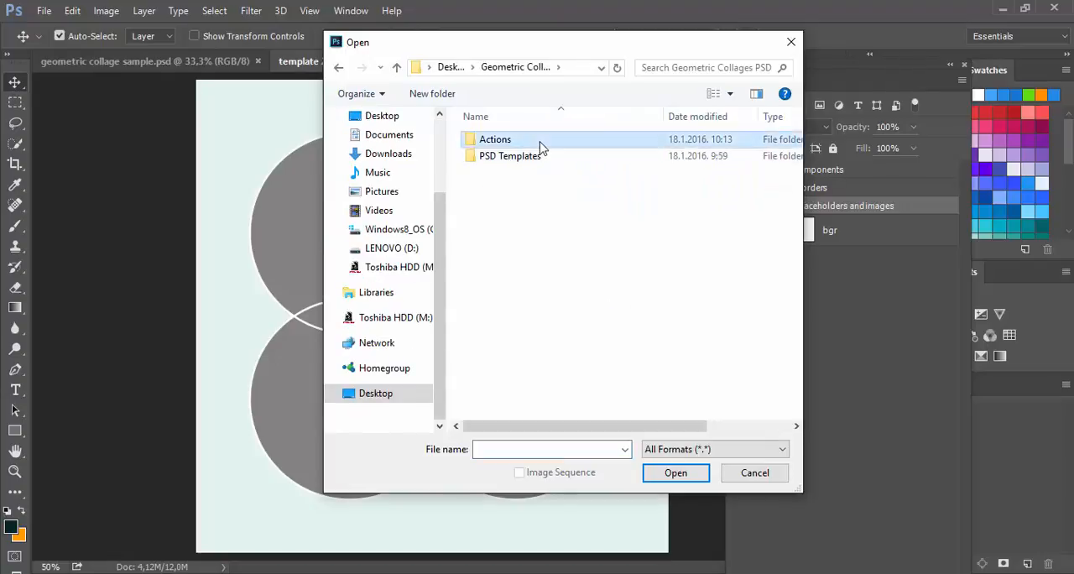
double_click(540, 144)
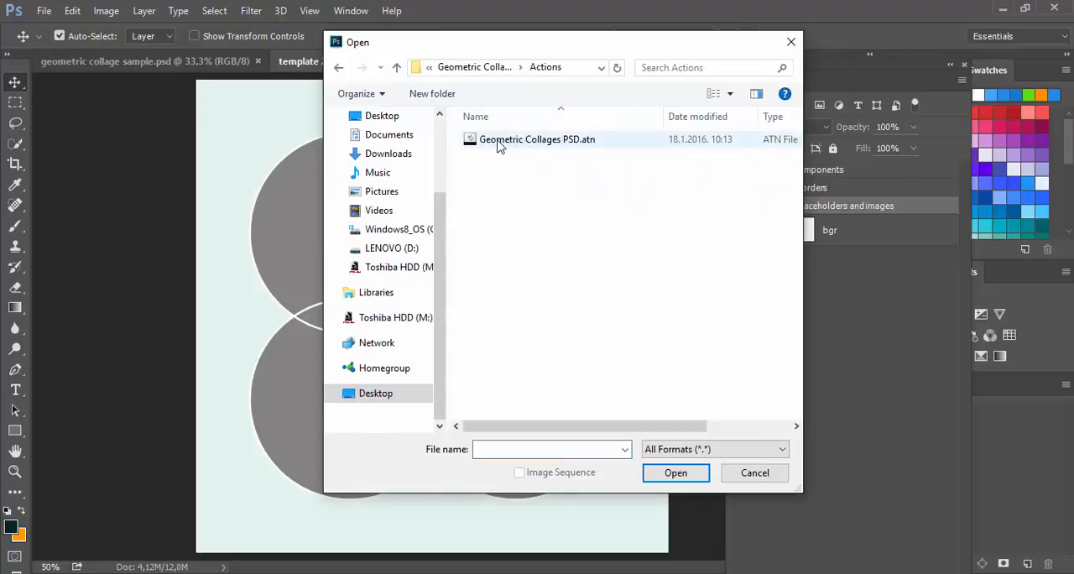
double_click(612, 148)
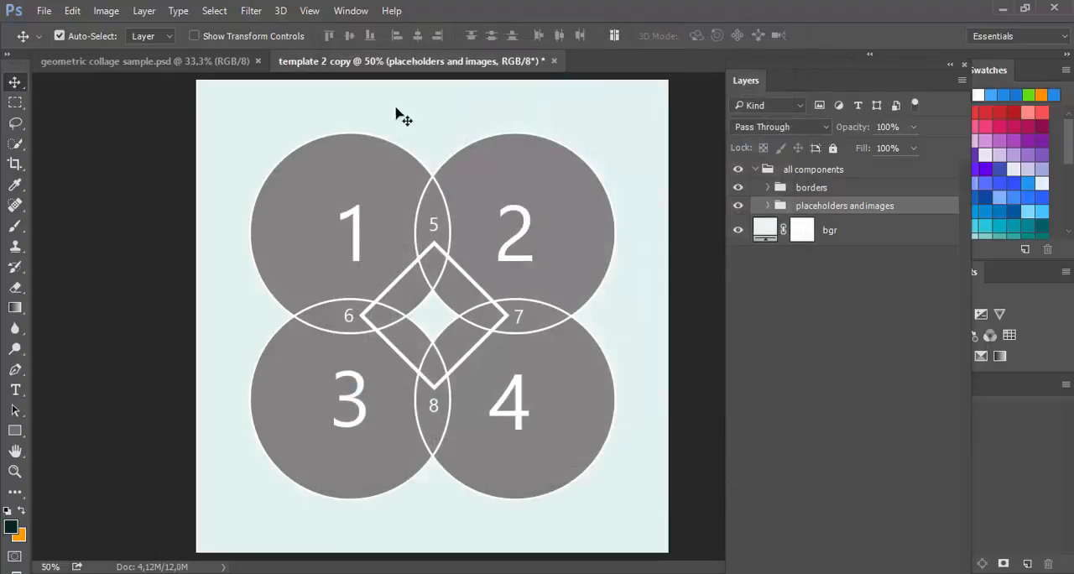
Step: Show the loaded actions and play the Template 2 action from the Geometric Collages PSD set
click(346, 12)
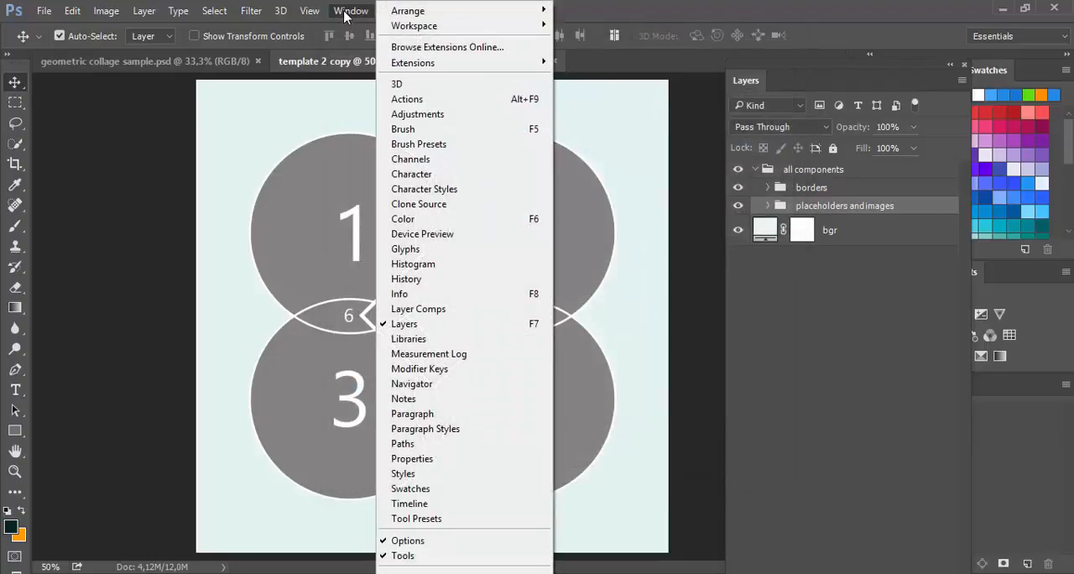
click(394, 101)
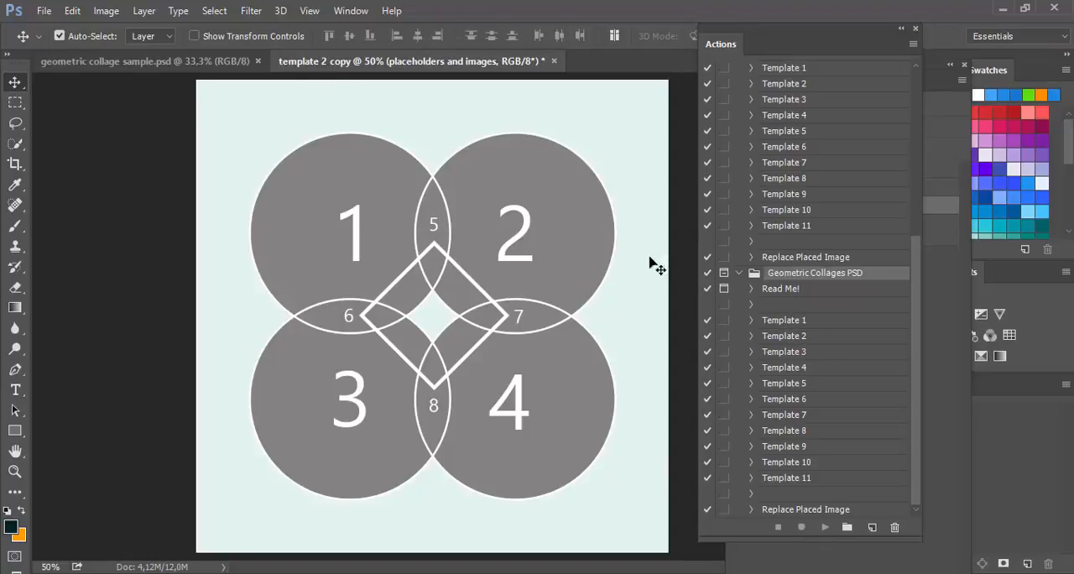
click(813, 339)
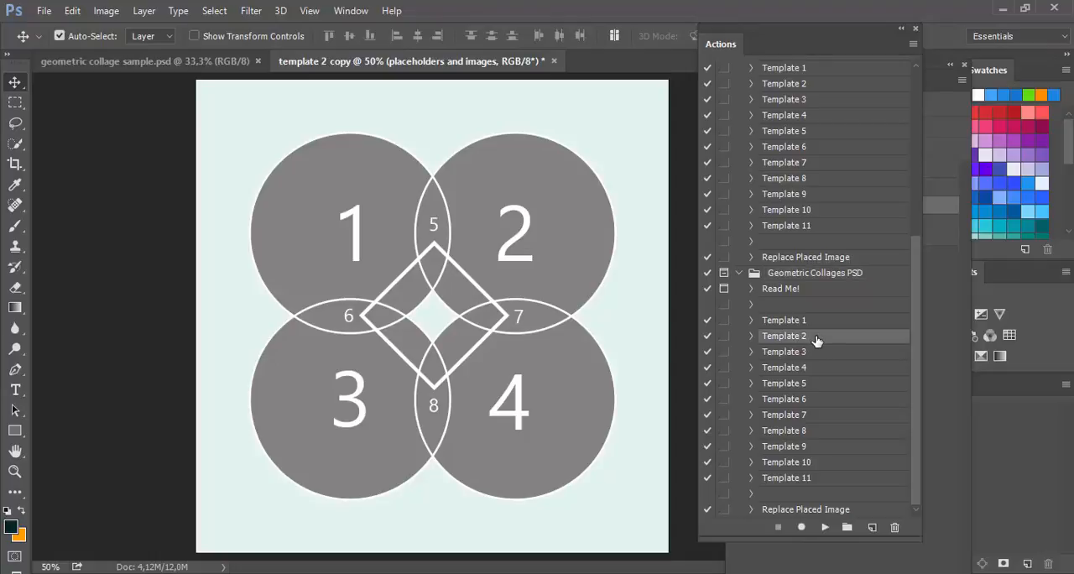
click(826, 527)
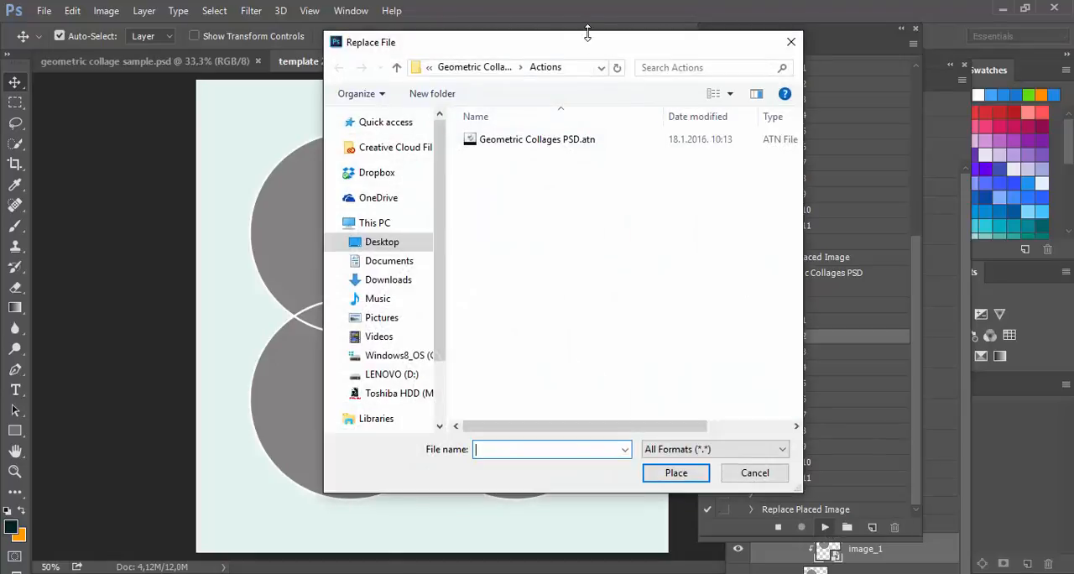
Step: Place centar most.jpg from the images folder on the Desktop as the replacement for circle 1's image
drag(596, 48, 827, 61)
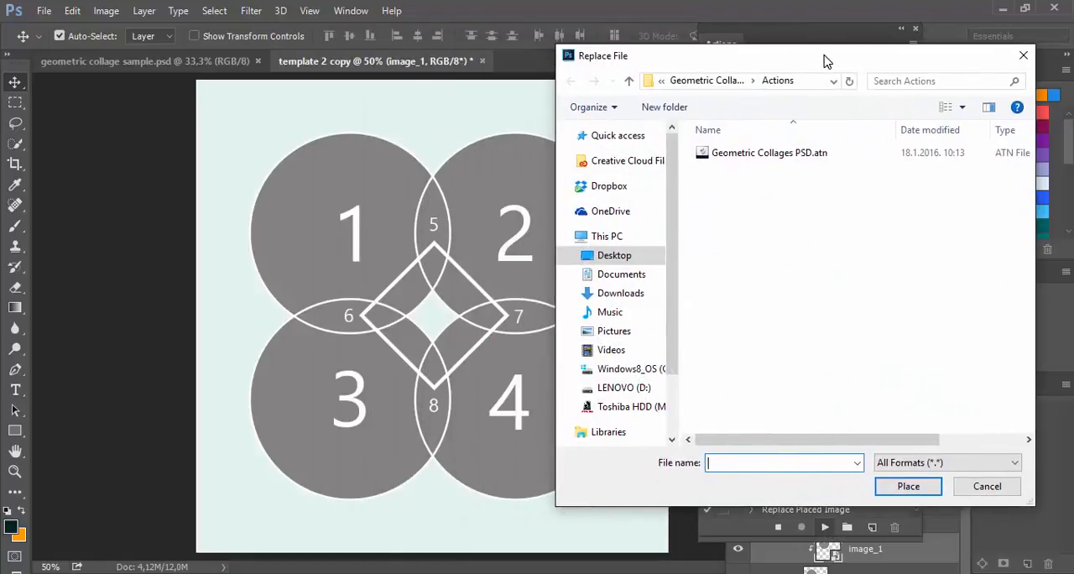
click(630, 81)
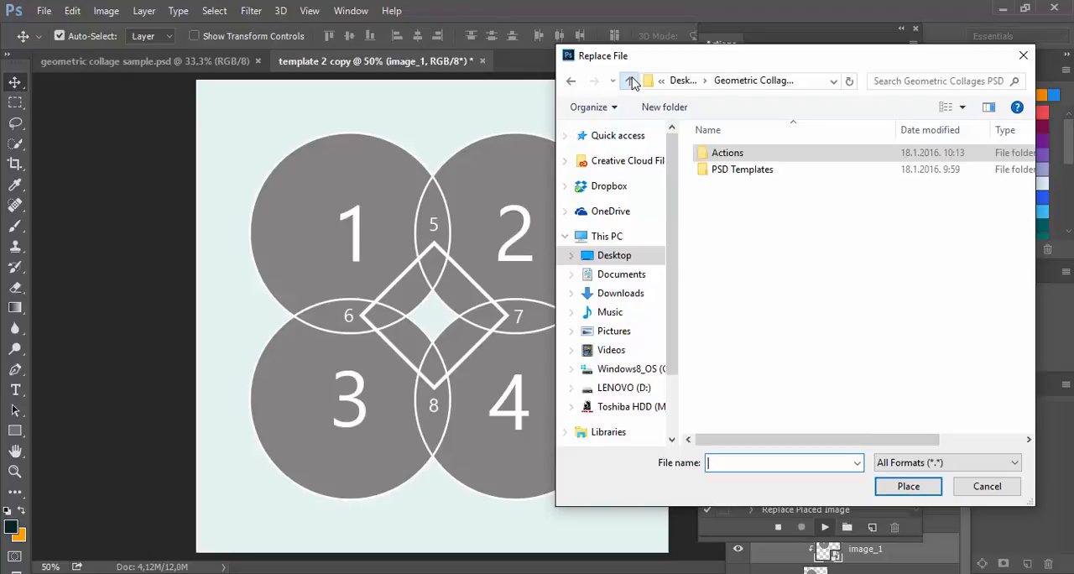
click(631, 81)
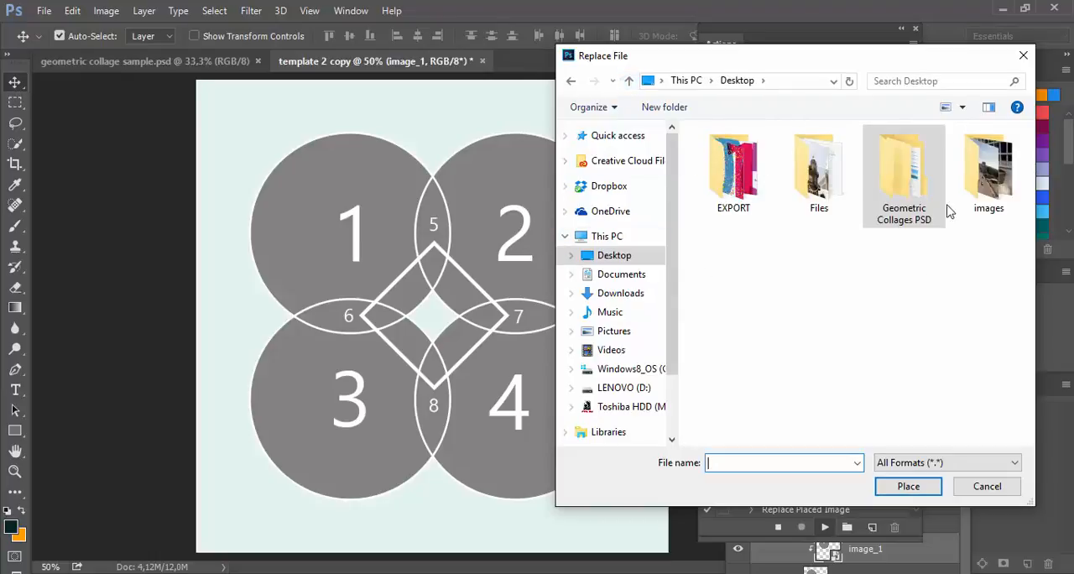
double_click(976, 180)
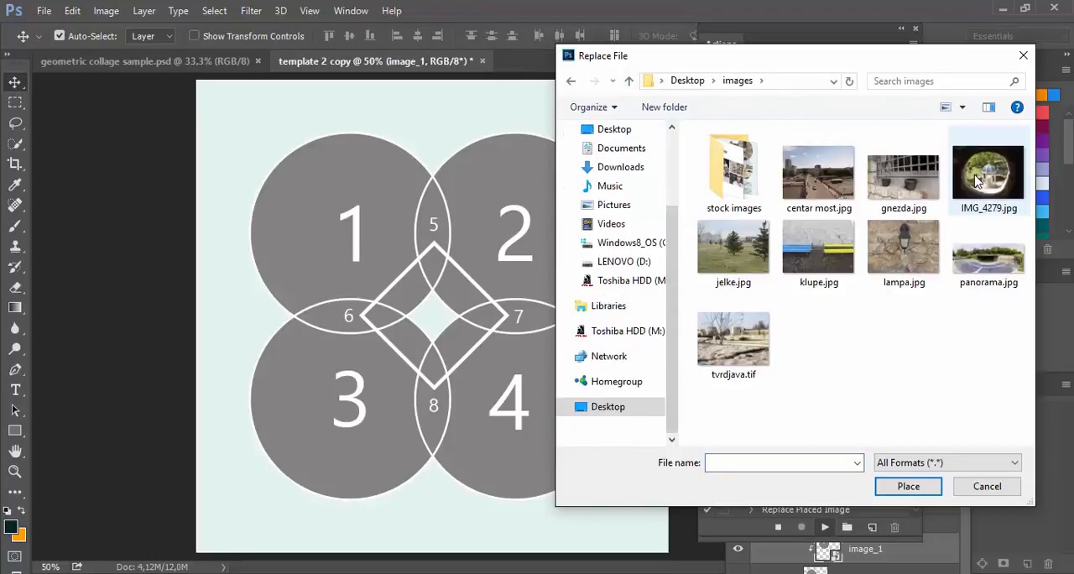
drag(817, 66, 868, 63)
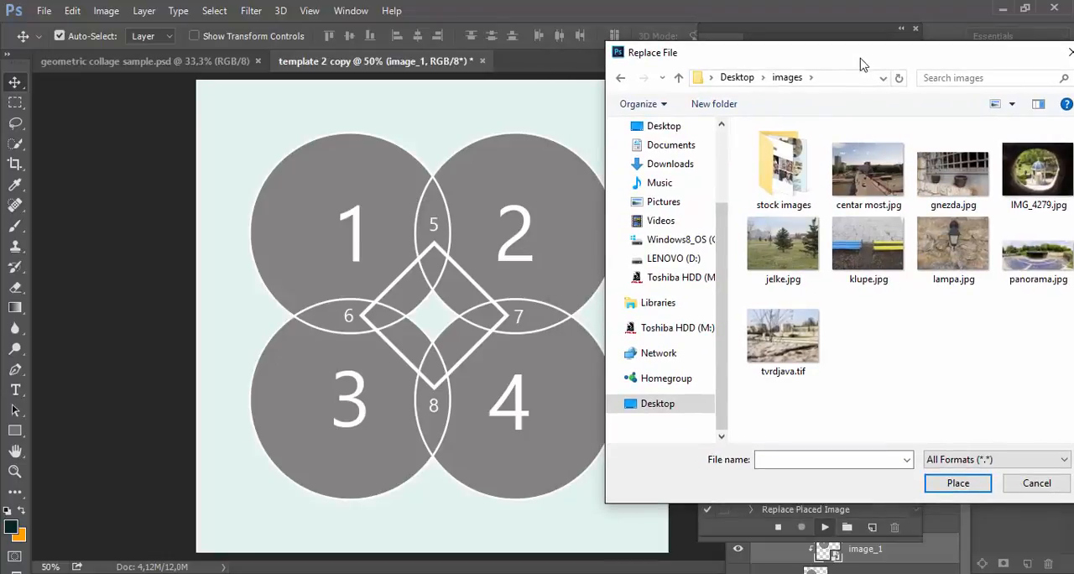
drag(868, 62, 851, 63)
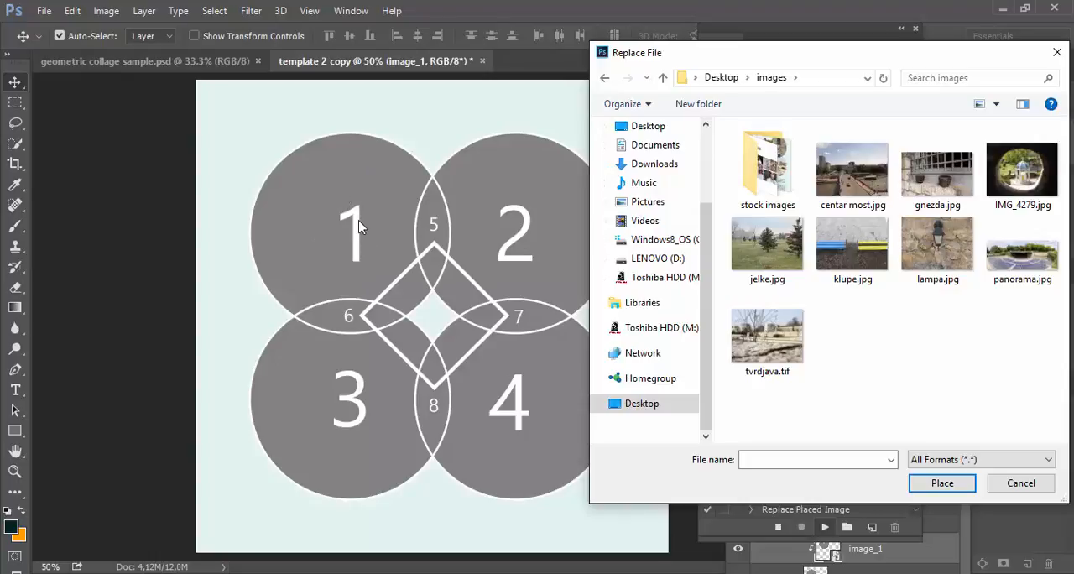
click(852, 188)
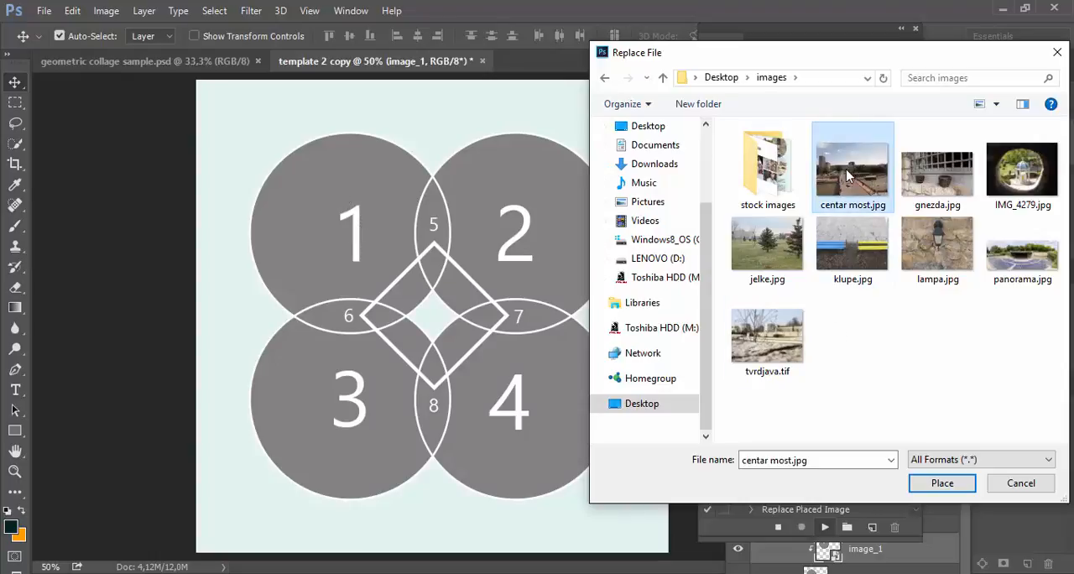
click(942, 481)
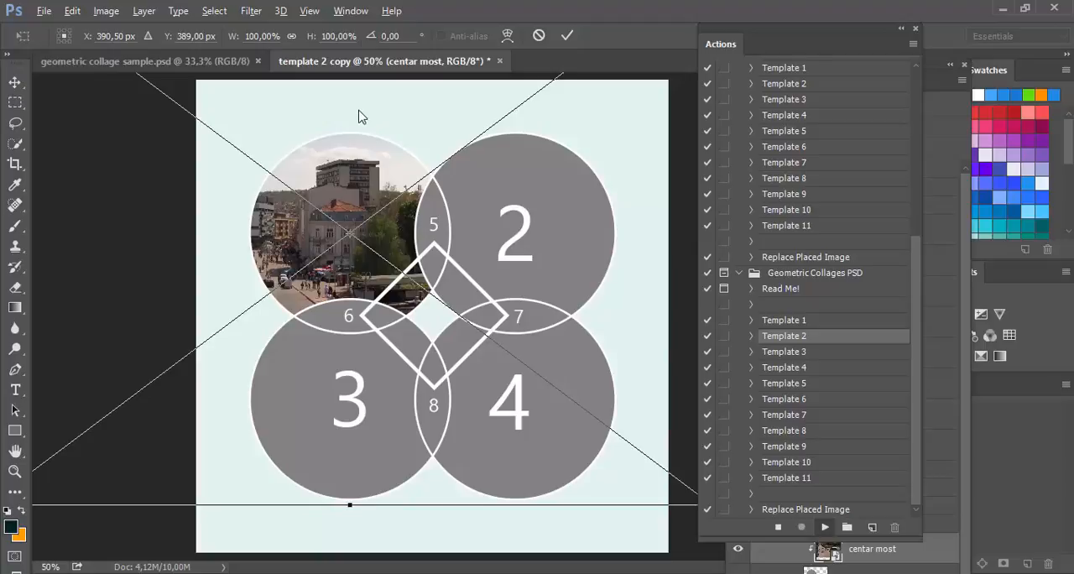
Step: Scale the centar most photo in circle 1 proportionally to 58 percent and commit the transform
click(291, 37)
drag(235, 42, 201, 41)
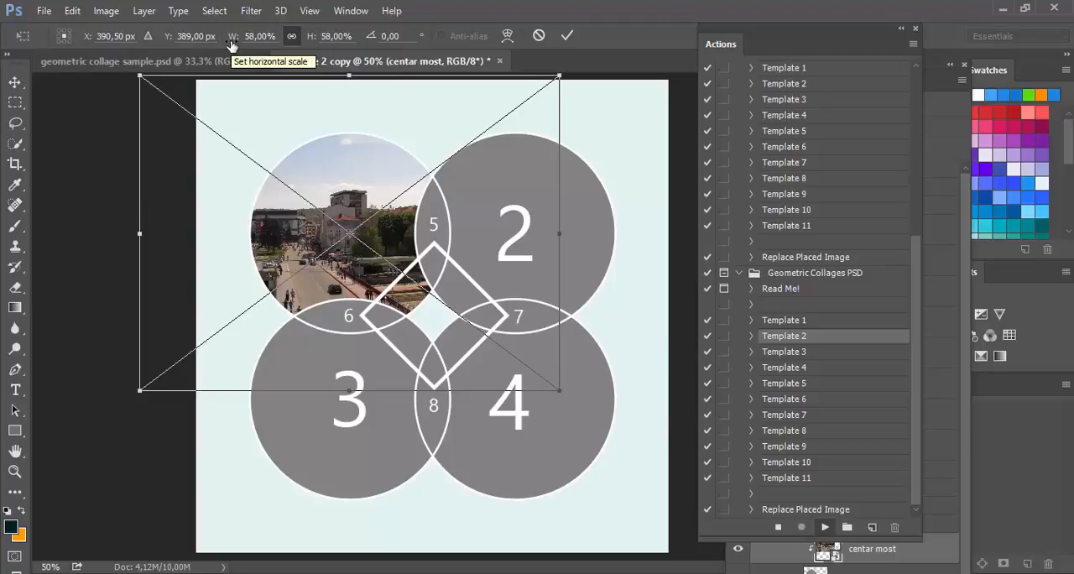
right_click(263, 34)
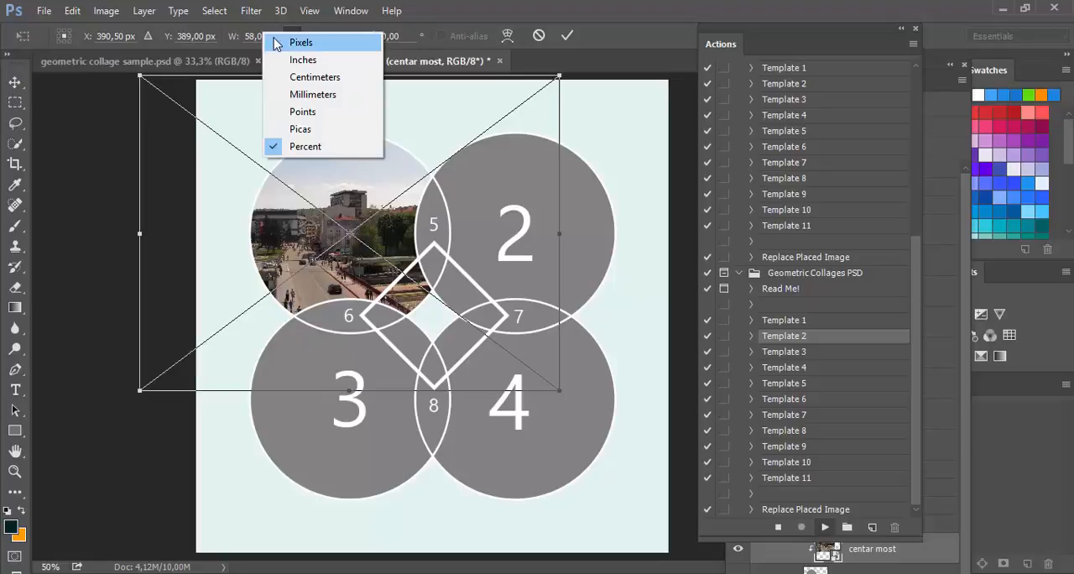
click(277, 43)
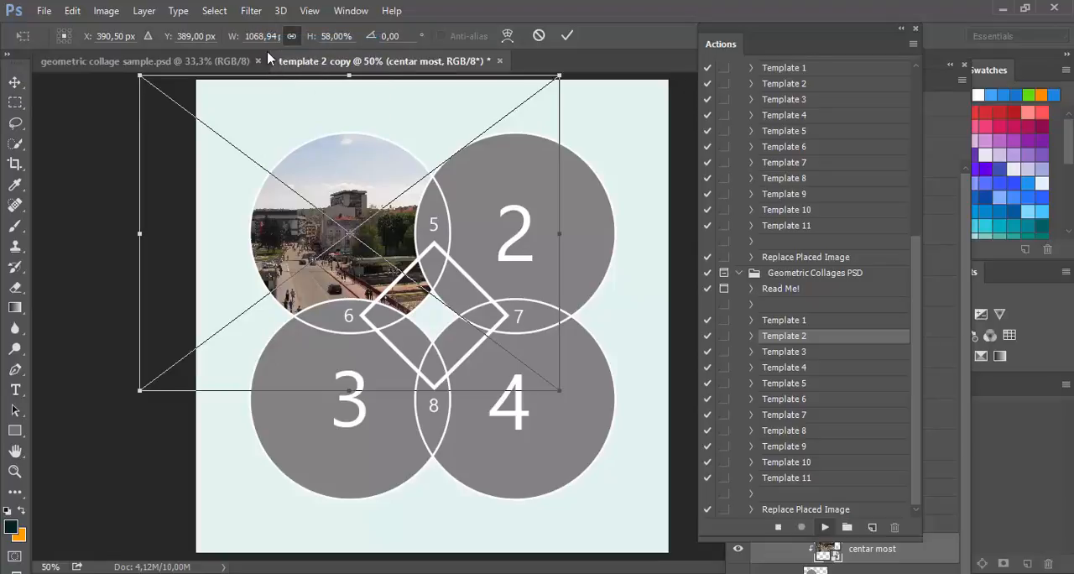
right_click(269, 32)
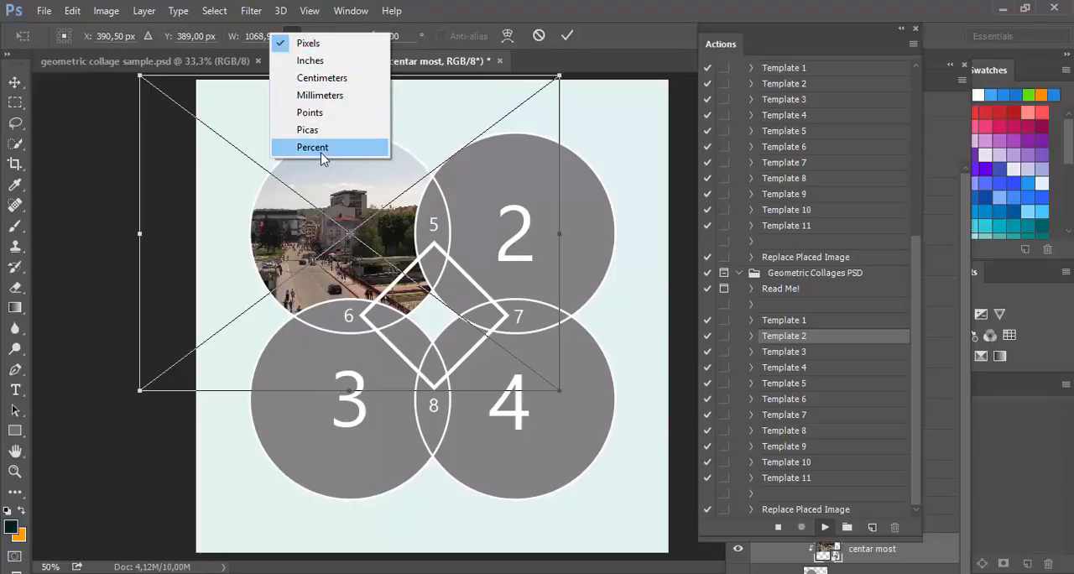
click(348, 150)
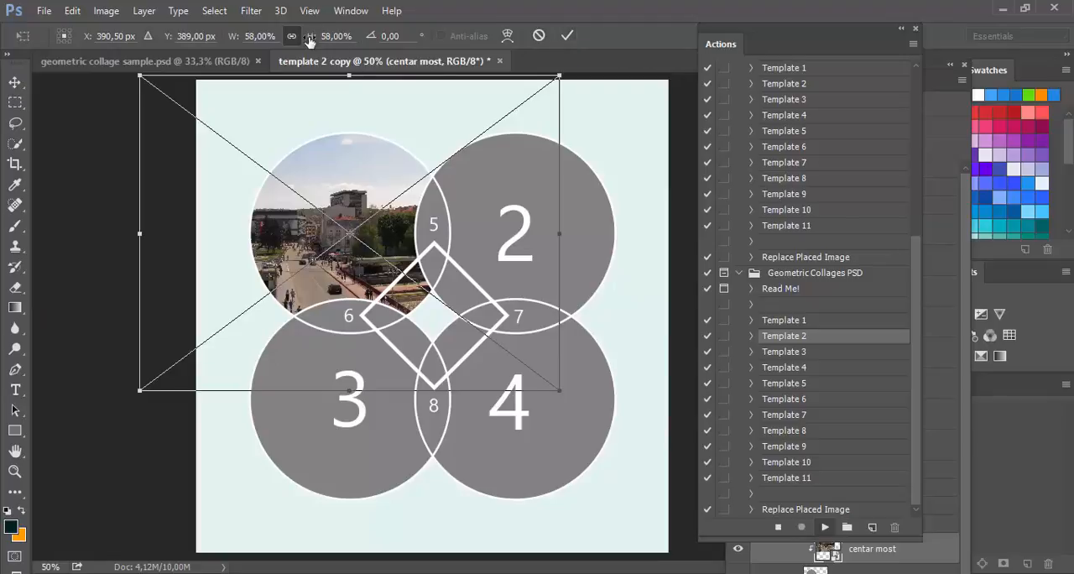
click(568, 37)
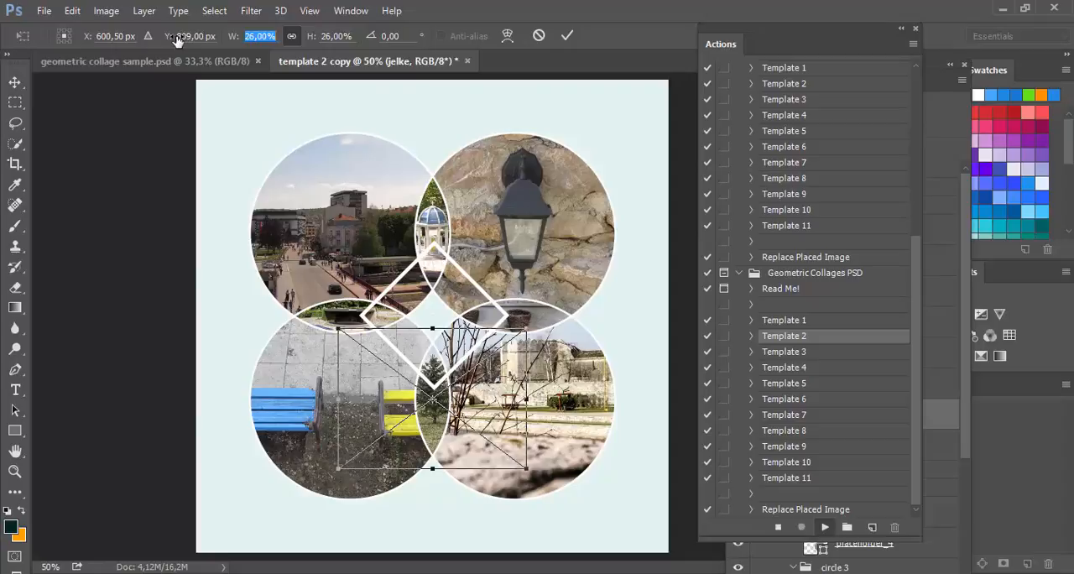
Step: Scale the jelke photo in the overlap between circles 3 and 4 to 21 percent and commit it
key(Down)
key(Down)
key(Down)
key(Down)
key(Down)
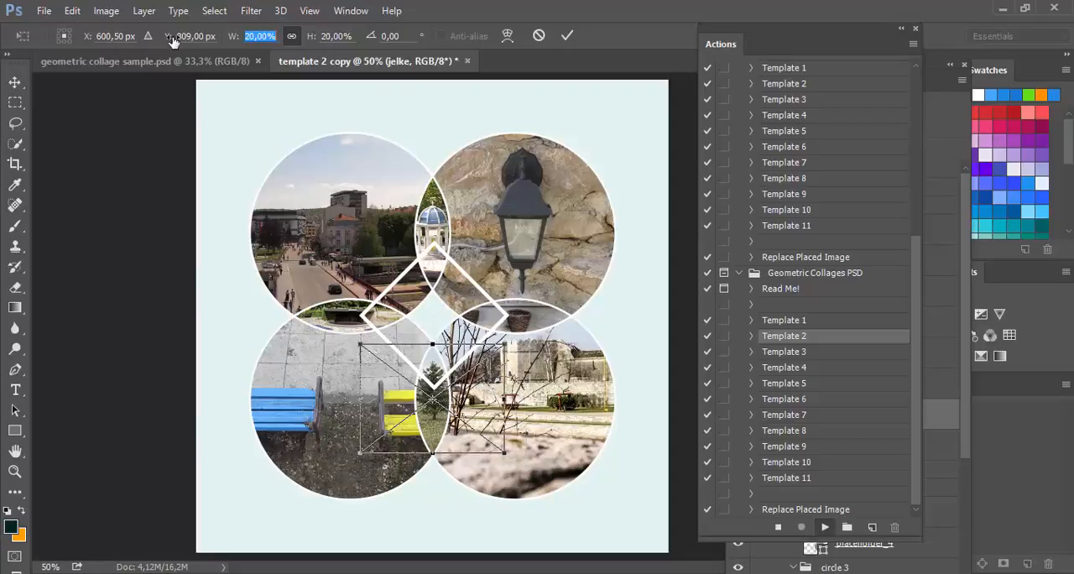
key(Return)
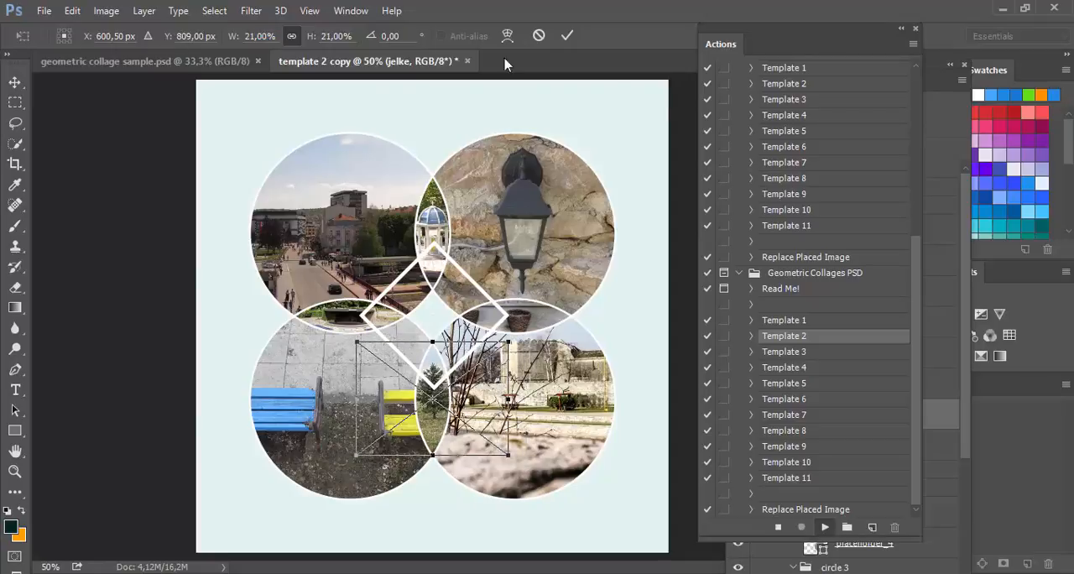
click(565, 36)
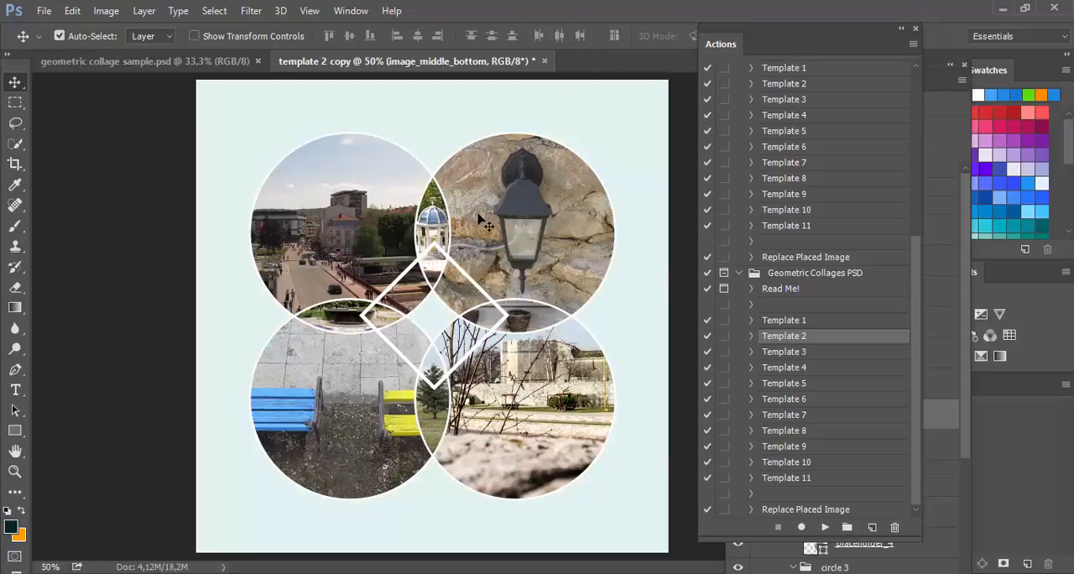
Step: Collapse the floating Actions panel, select the image_middle_top layer, and reposition the Layers panel over the canvas
click(901, 31)
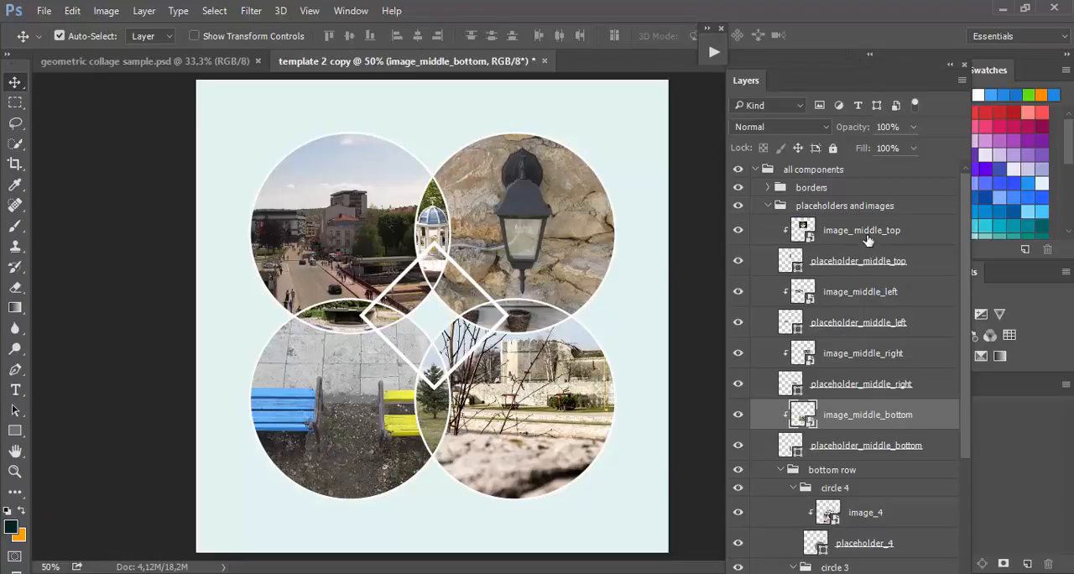
click(833, 236)
drag(875, 87, 710, 288)
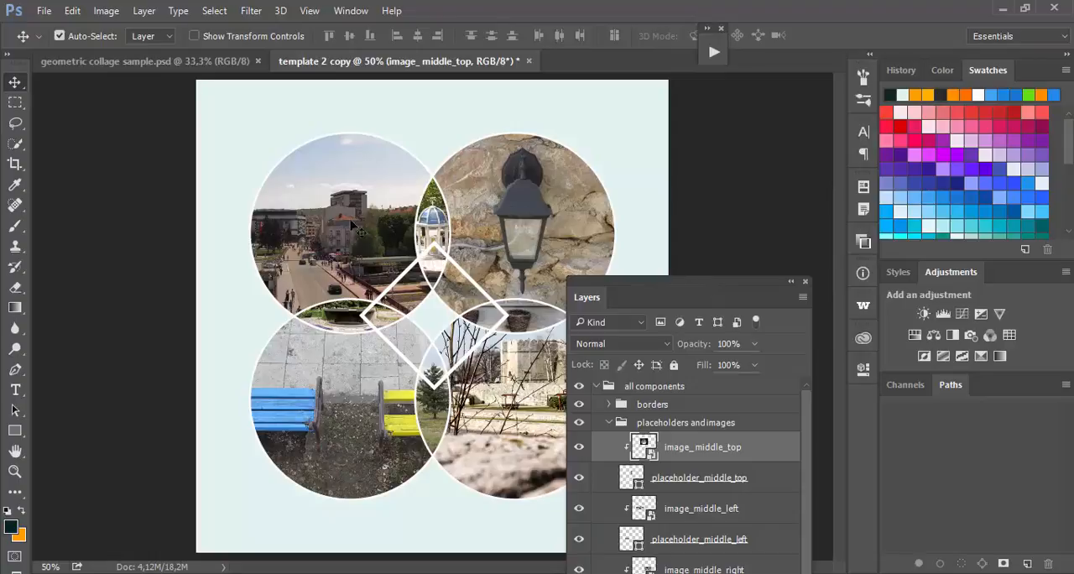
click(72, 12)
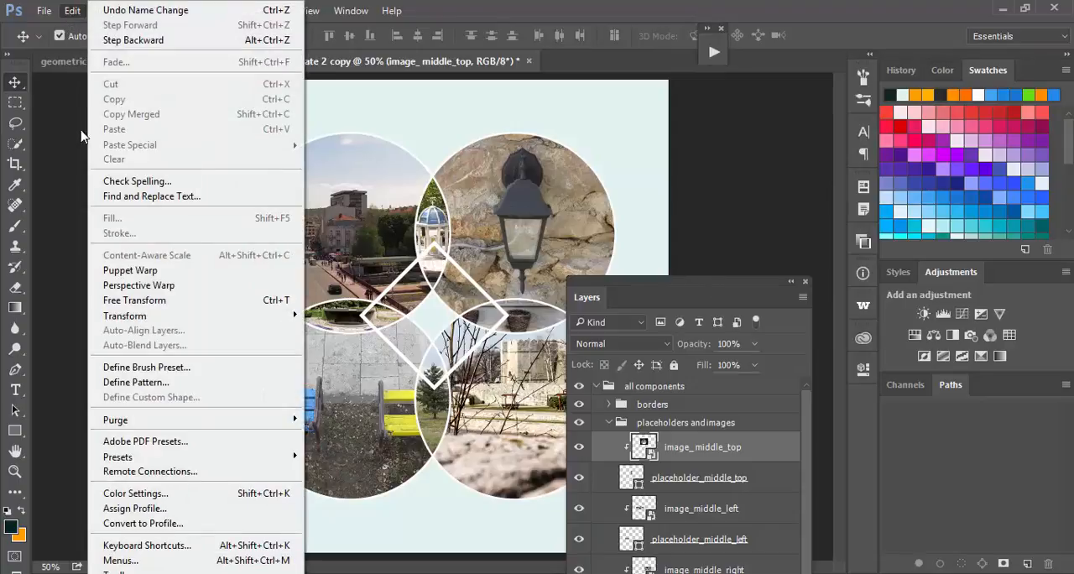
click(628, 7)
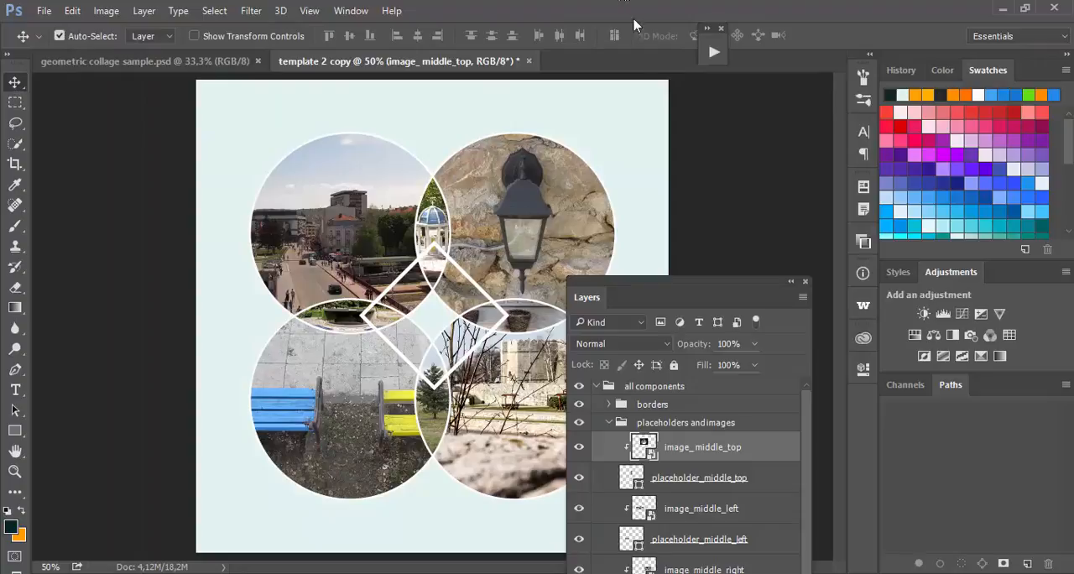
drag(687, 286, 702, 130)
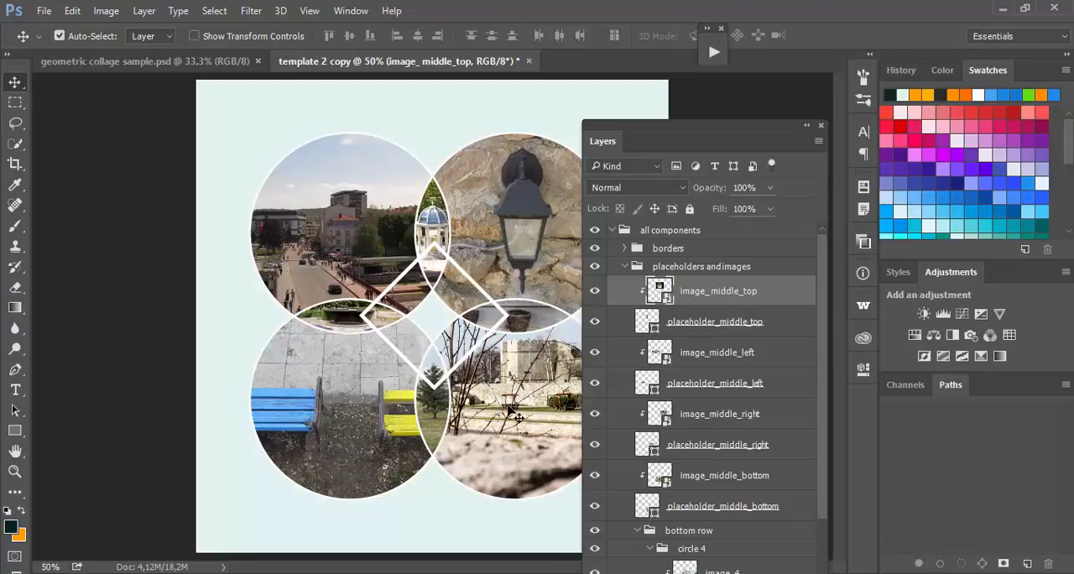
Step: Examine the image and placeholder layers in the placeholders and images group, from the middle images down to circle 1
click(715, 53)
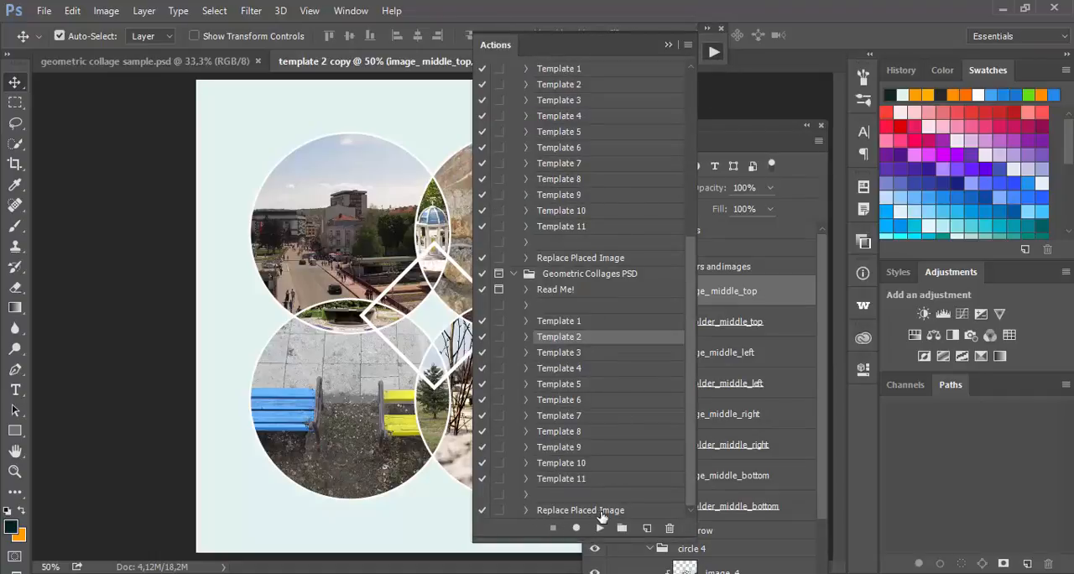
click(670, 45)
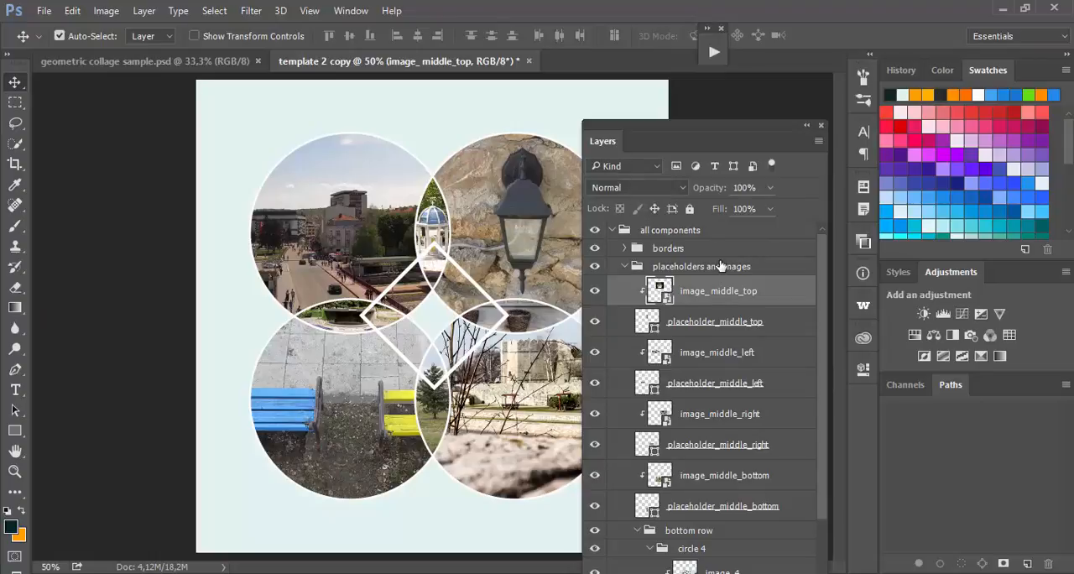
scroll(720, 266, down, 1)
scroll(721, 269, up, 1)
scroll(760, 388, down, 3)
scroll(755, 401, down, 3)
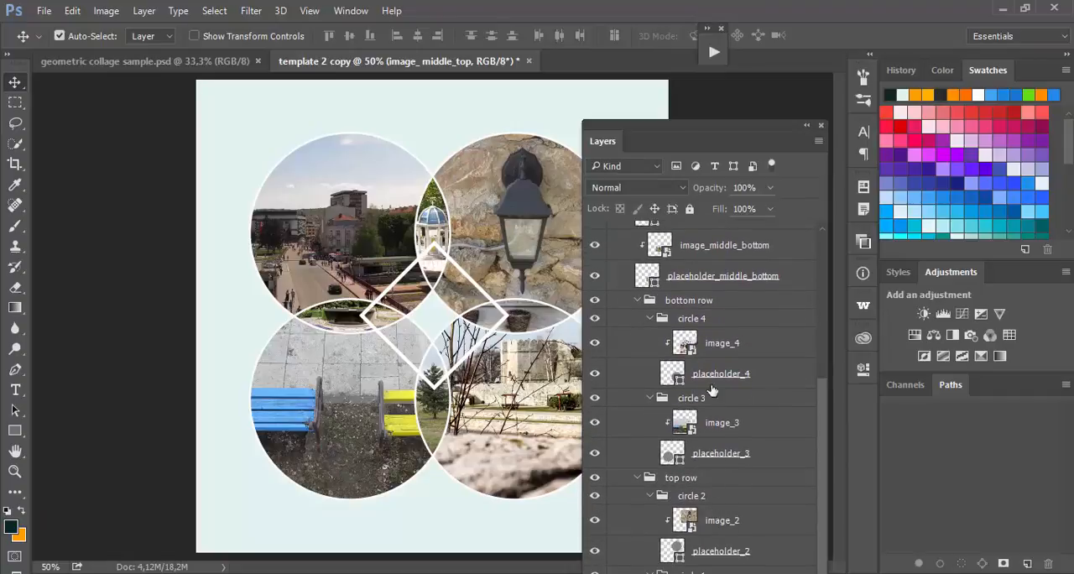
drag(732, 127, 828, 8)
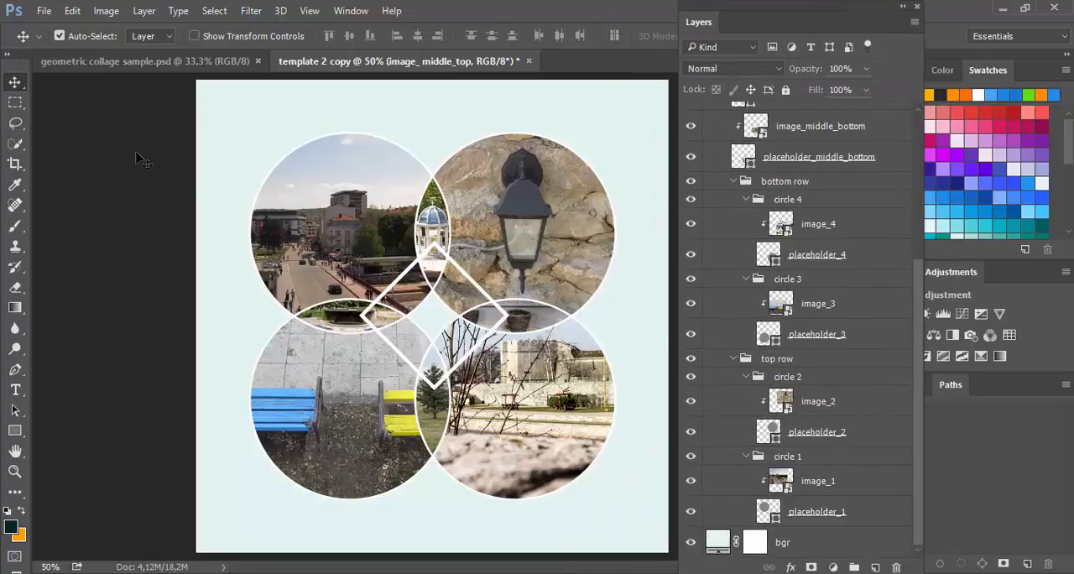
Step: Select the photo in circle 4 on the canvas using the Move tool with Auto-Select set to Layer
right_click(11, 85)
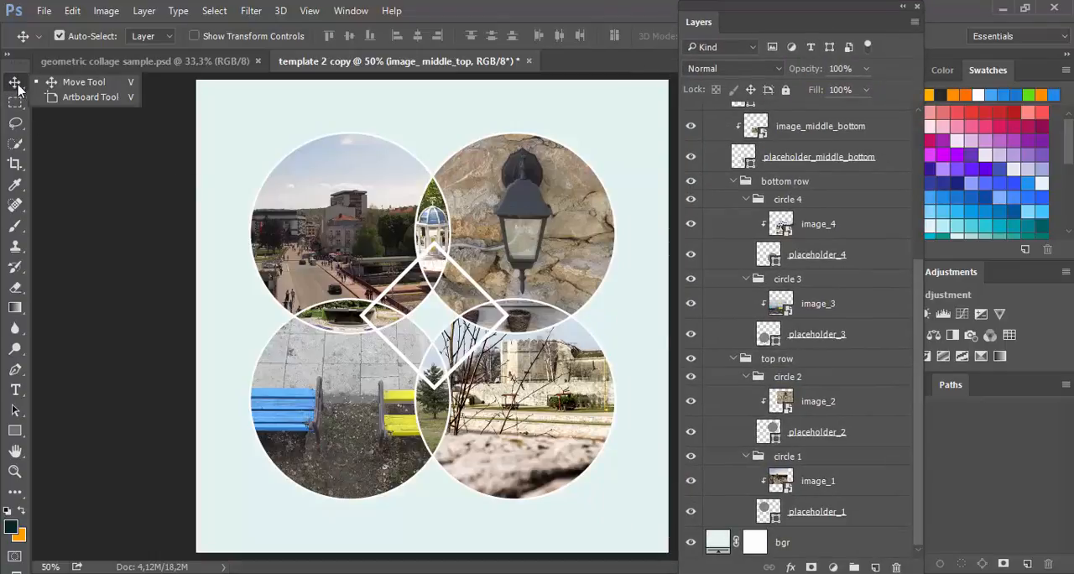
click(78, 85)
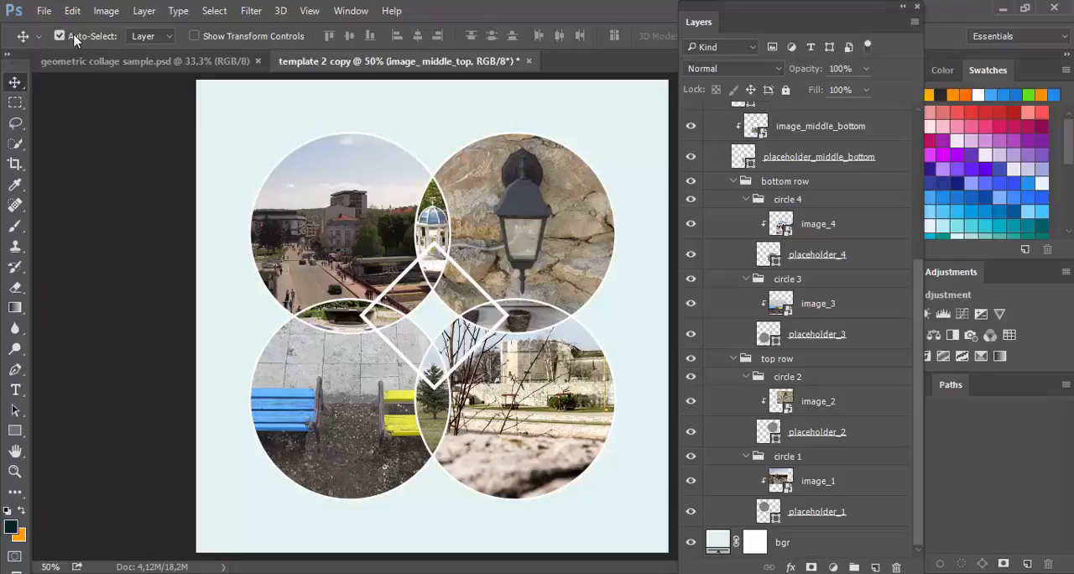
click(149, 37)
click(156, 67)
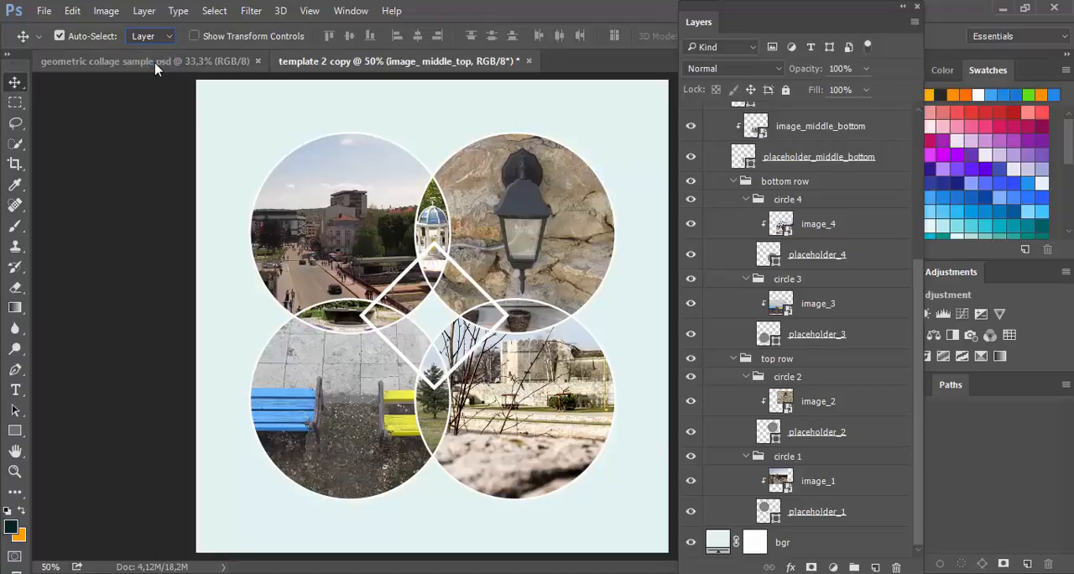
click(535, 387)
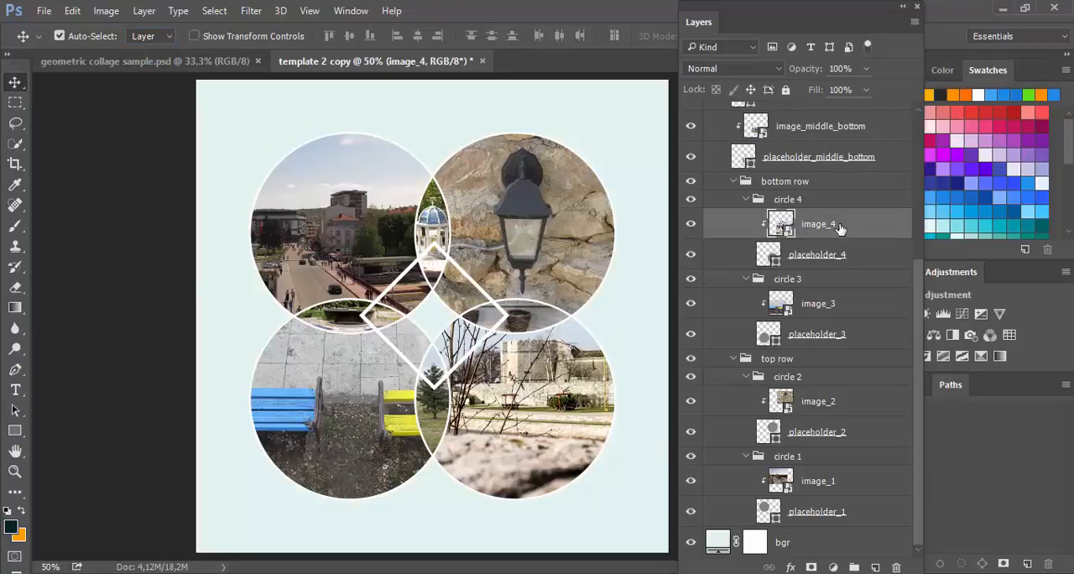
Step: Run the Replace Placed Image action on the circle 4 photo and choose tvrdjava.tif as the replacement
drag(814, 13, 710, 379)
click(711, 55)
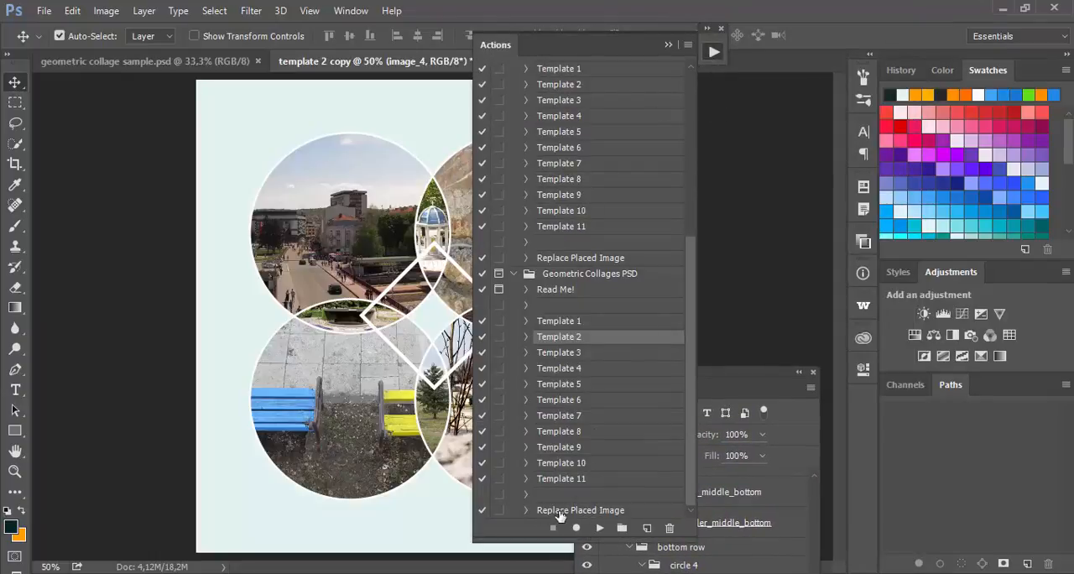
click(592, 511)
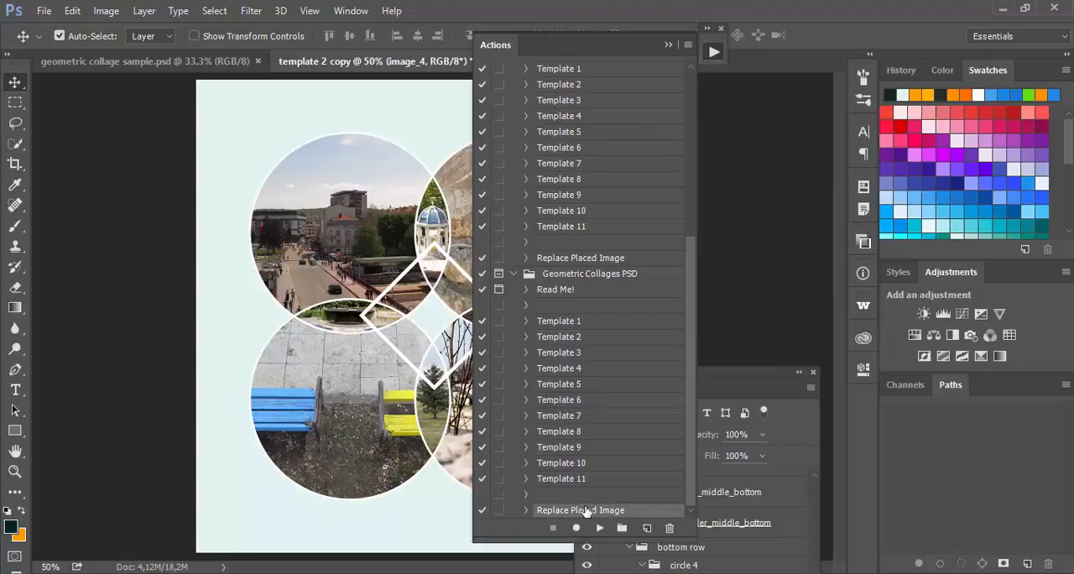
click(599, 528)
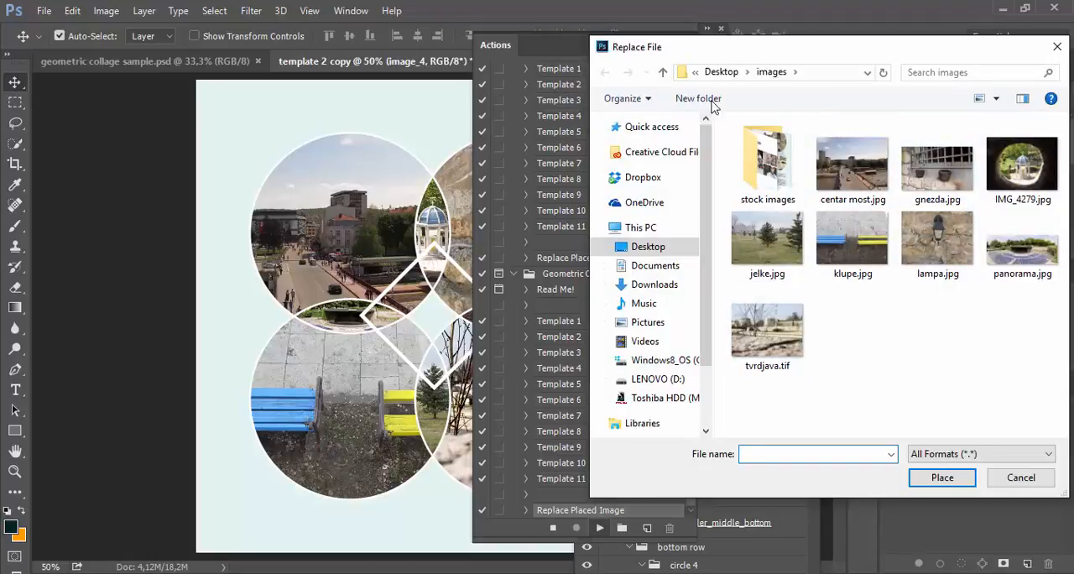
double_click(767, 332)
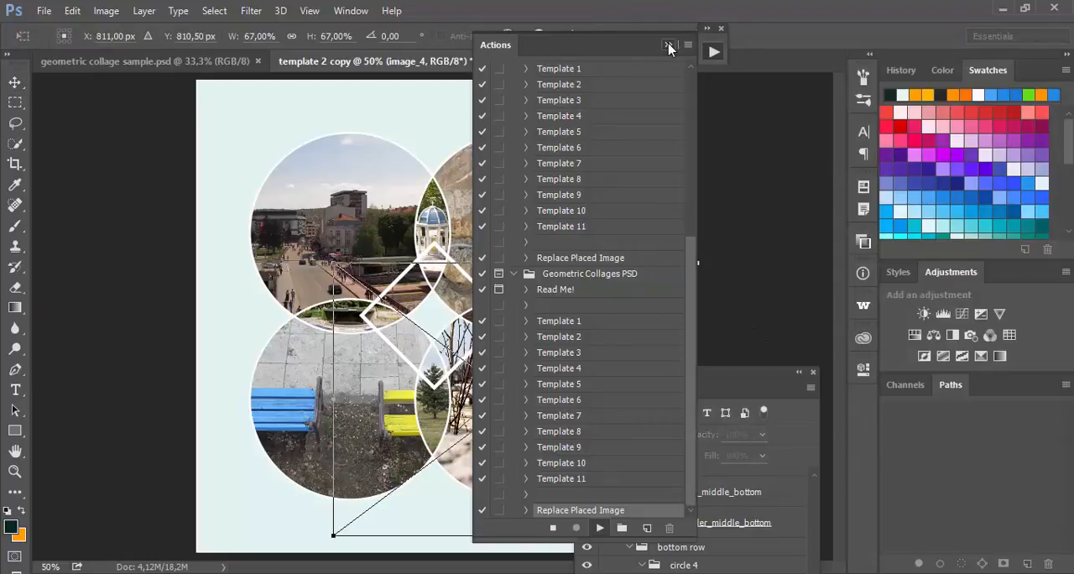
Step: Move the replaced circle 4 photo slightly down to about Y 828.50 px and commit the placement
drag(671, 380, 852, 71)
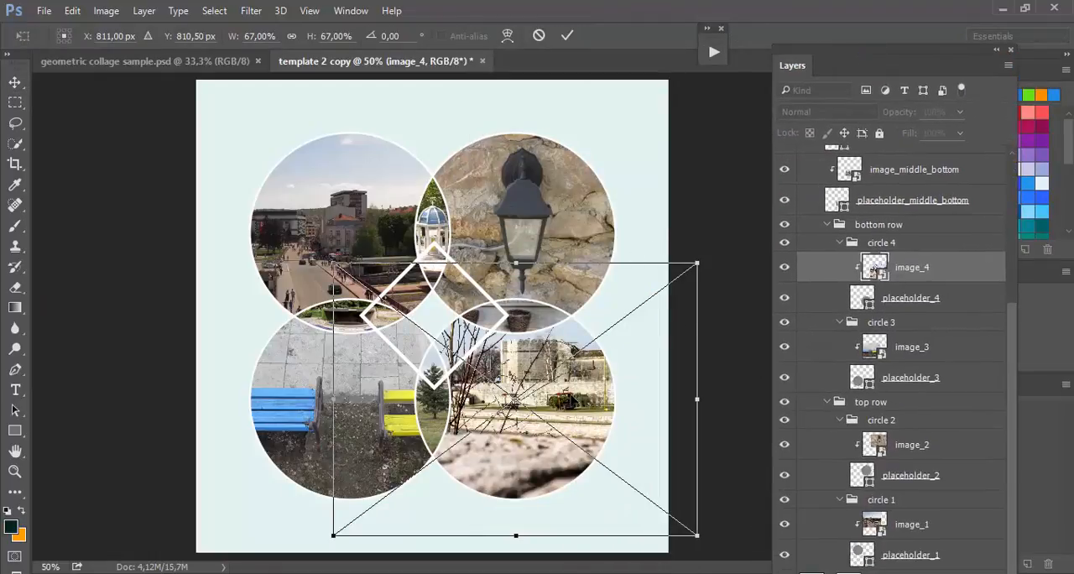
drag(574, 396, 575, 405)
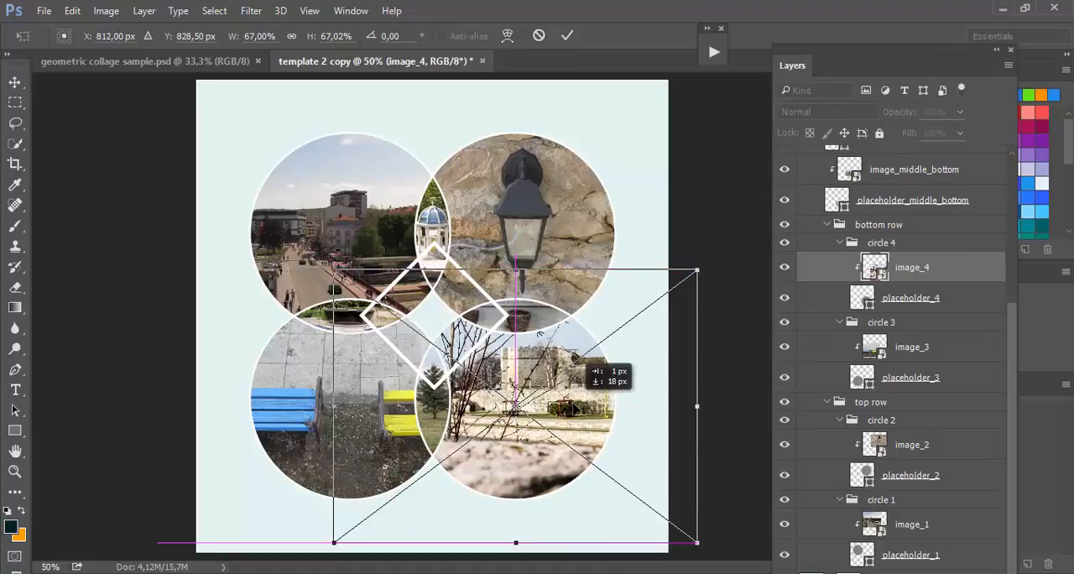
click(567, 35)
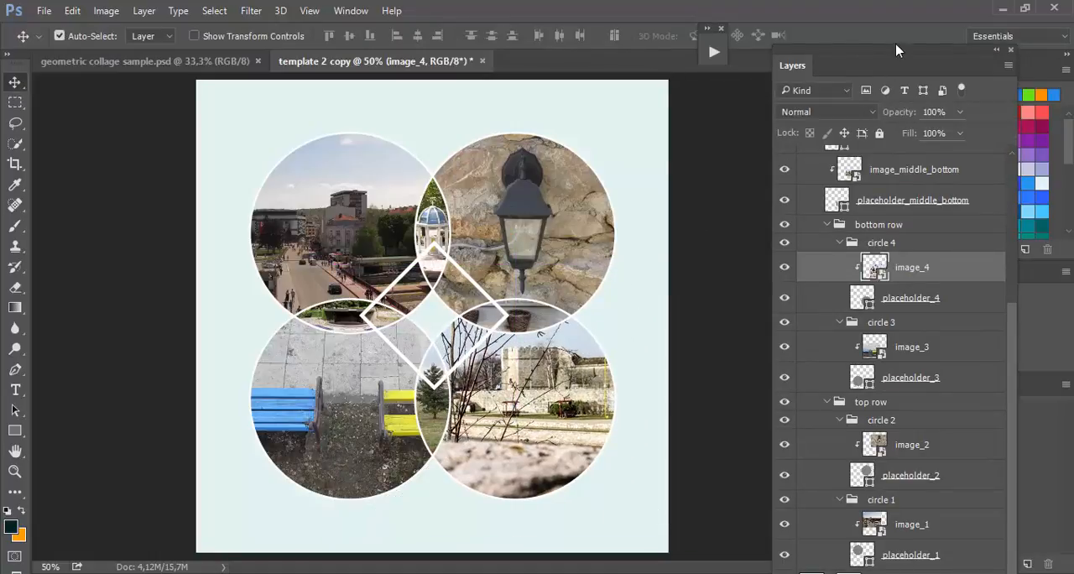
Step: Add a Curves adjustment layer above the circle 1 photo and raise the RGB curve's midtones to brighten it
drag(898, 55, 682, 289)
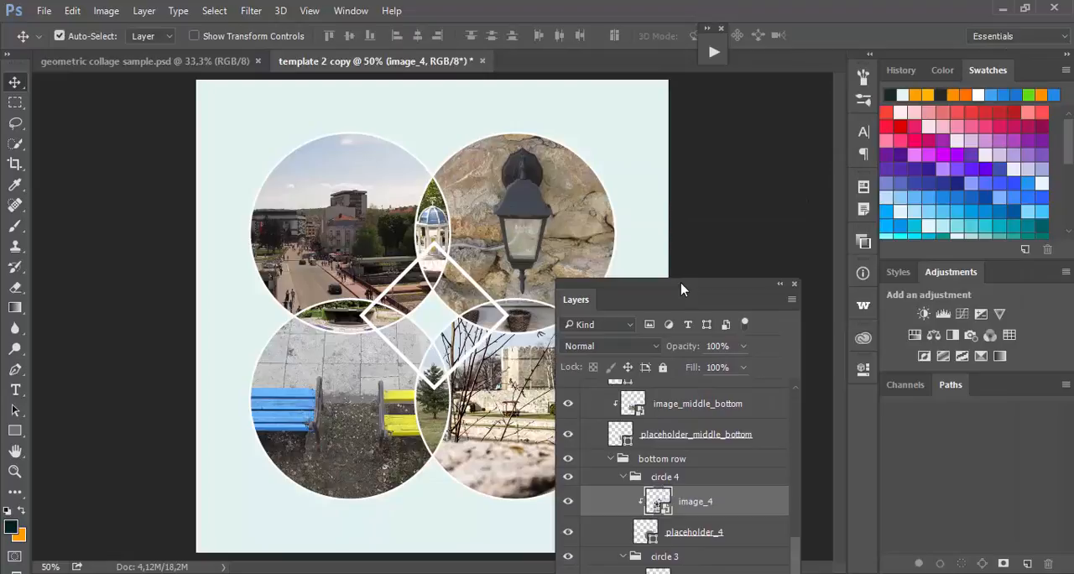
click(344, 213)
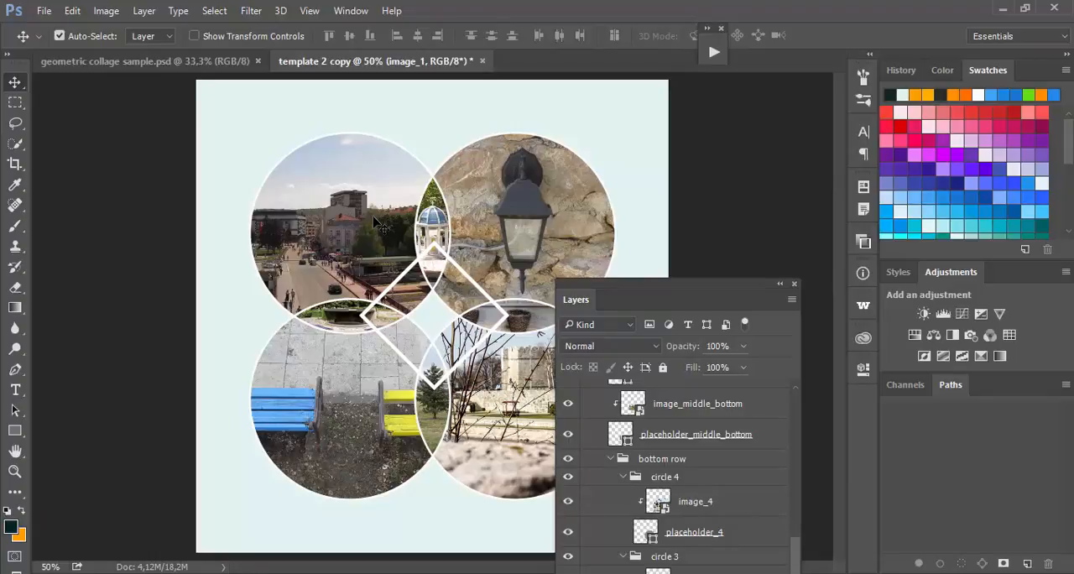
click(965, 315)
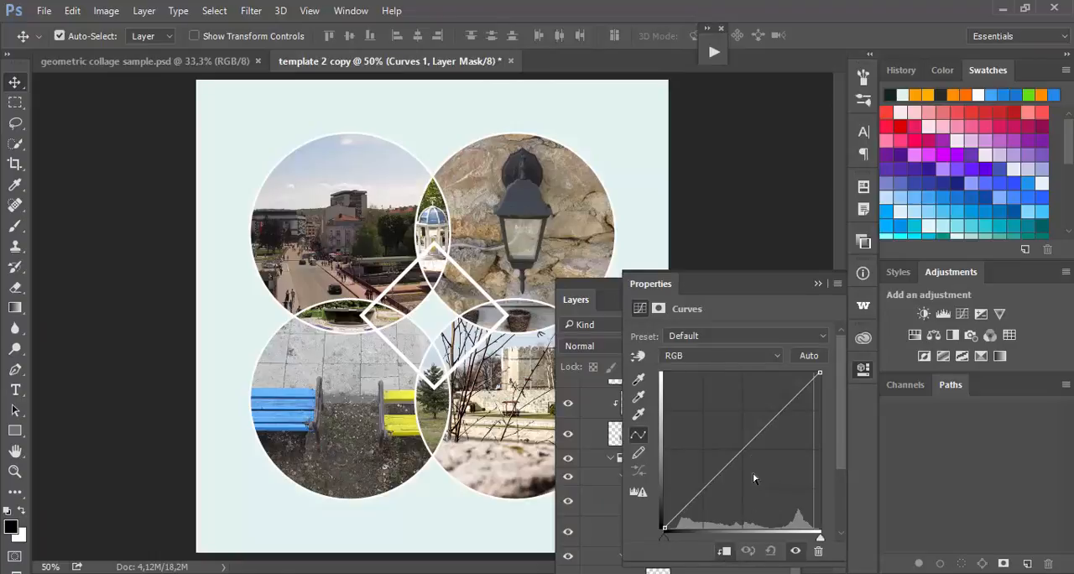
drag(743, 452, 738, 437)
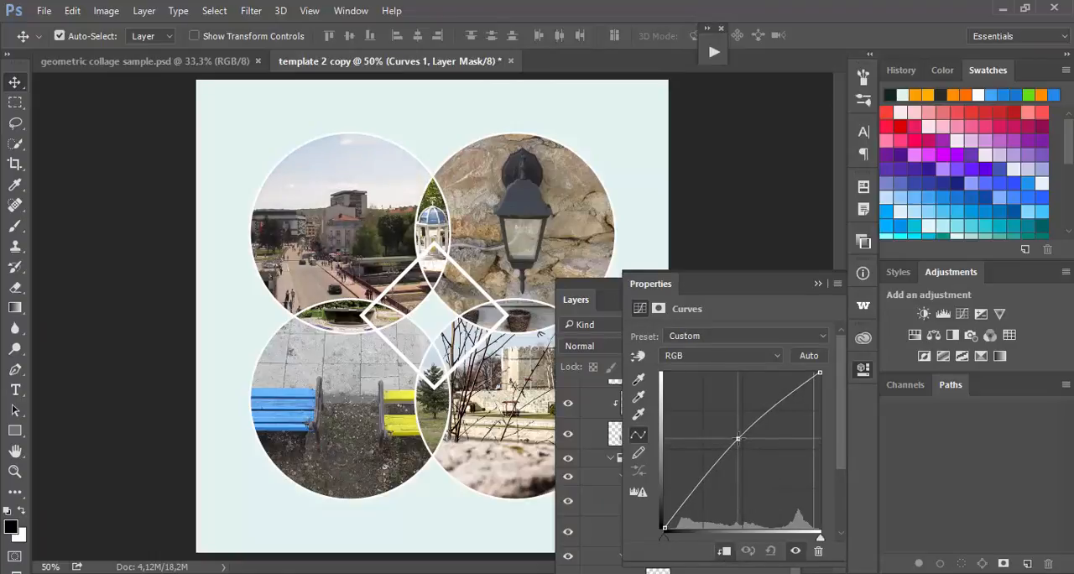
click(820, 288)
drag(714, 293, 781, 98)
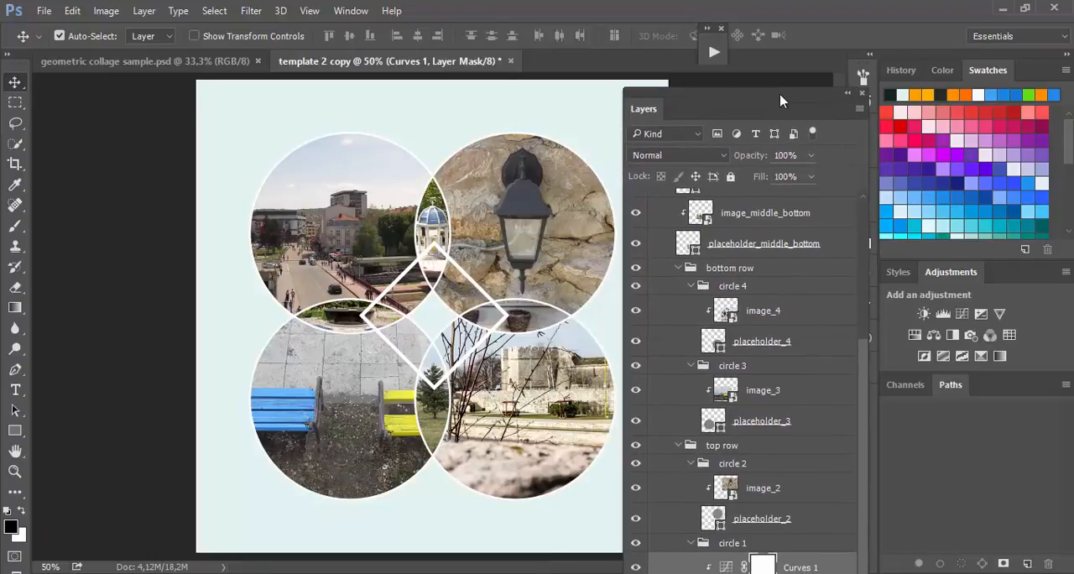
drag(780, 99, 916, 22)
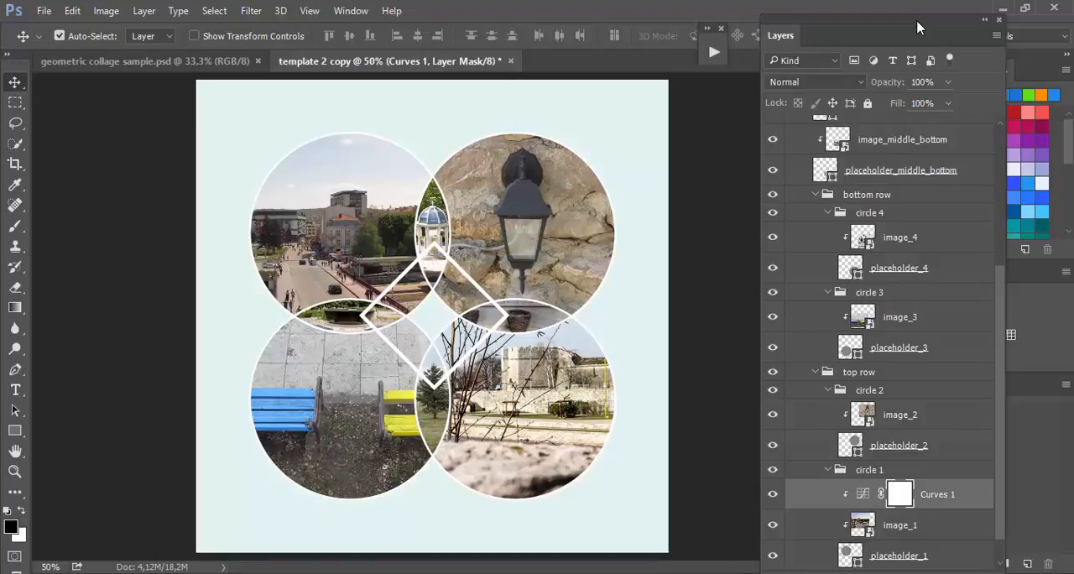
Step: View the layout in geometric collage sample.psd for reference and return to the template 2 copy document
click(185, 68)
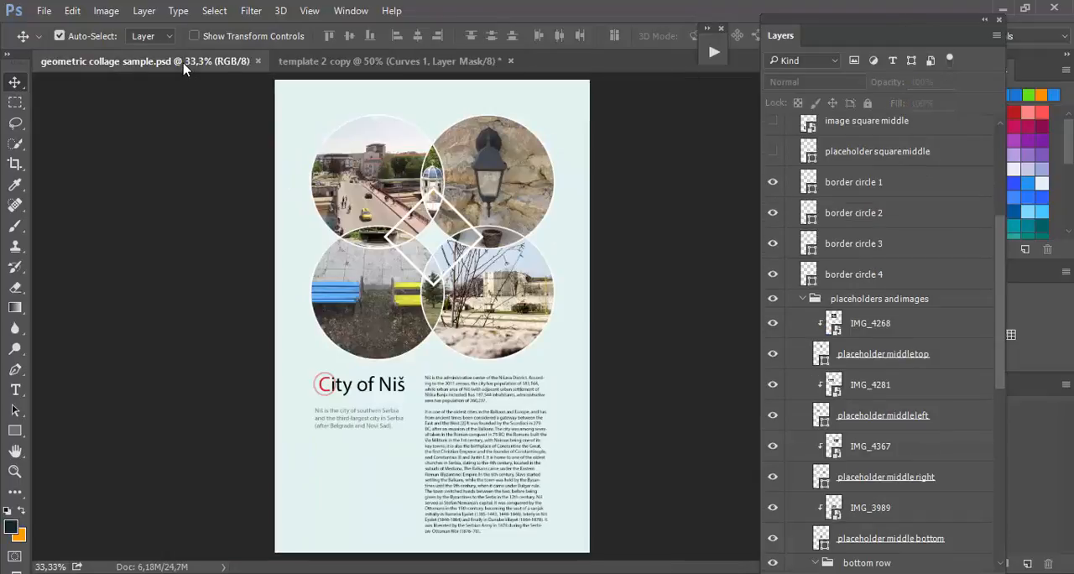
click(345, 65)
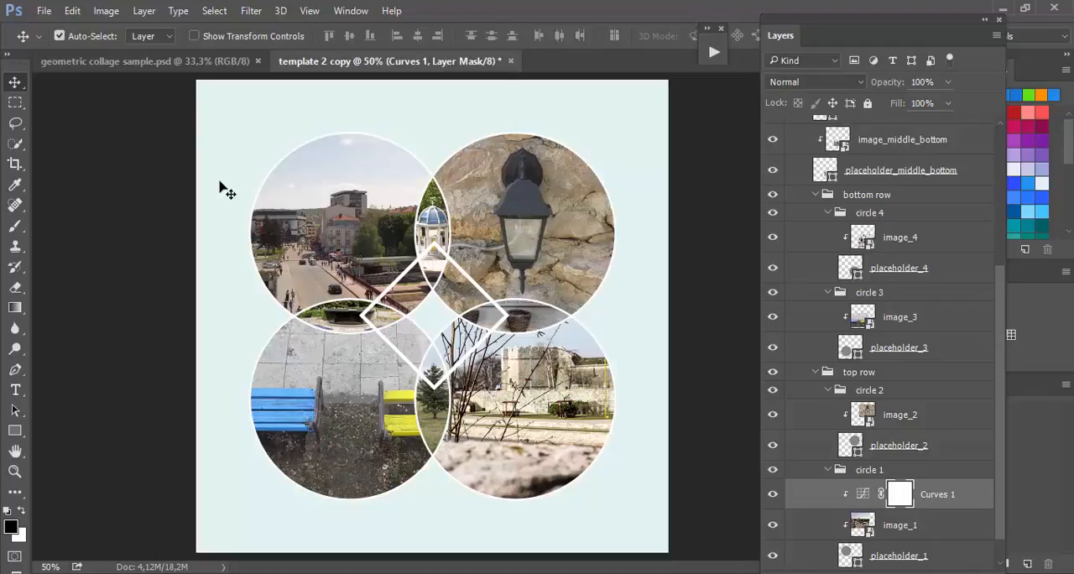
click(105, 11)
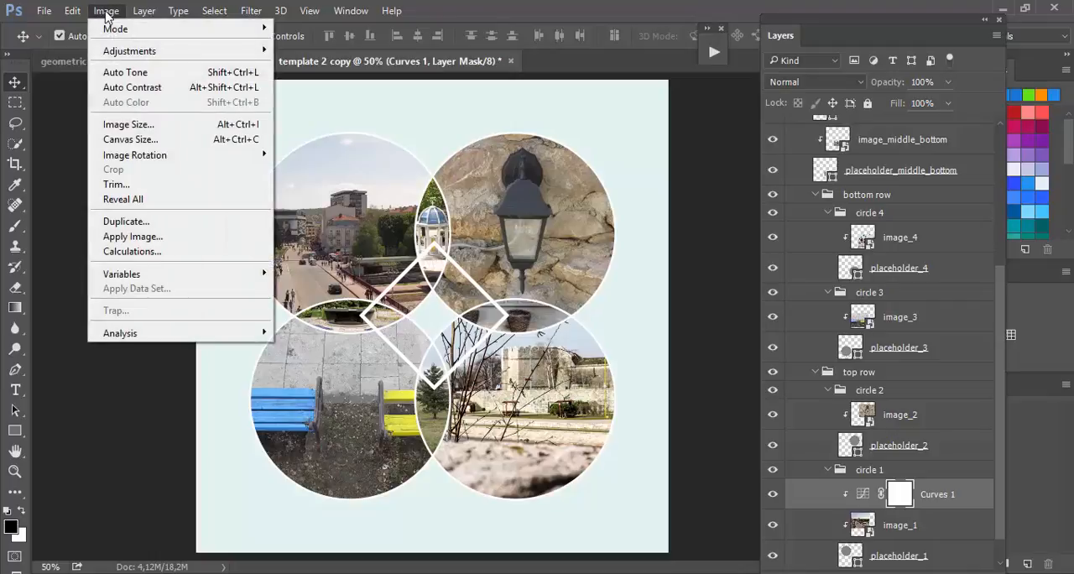
click(118, 141)
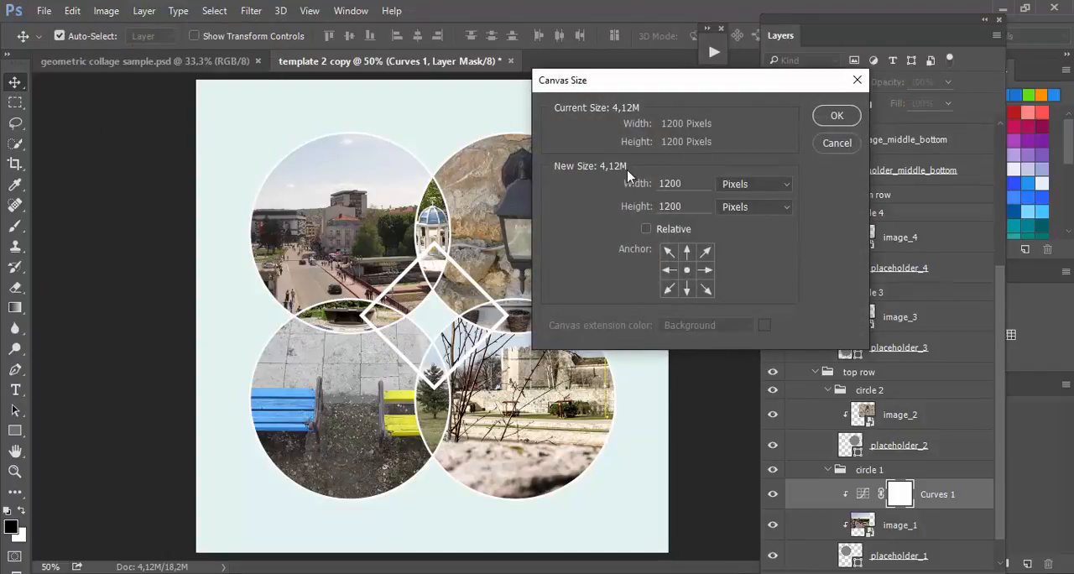
click(738, 210)
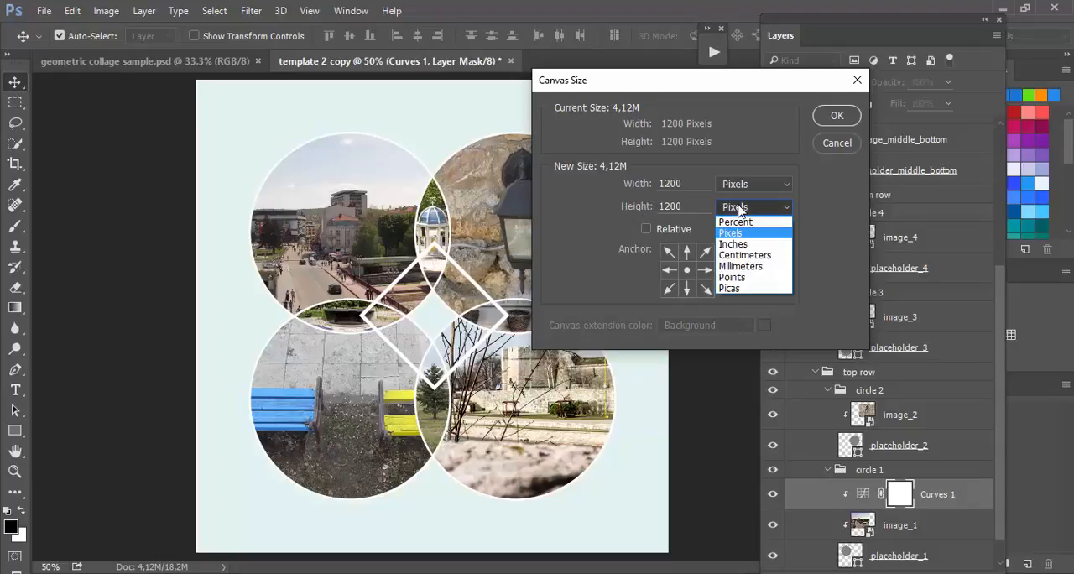
click(738, 210)
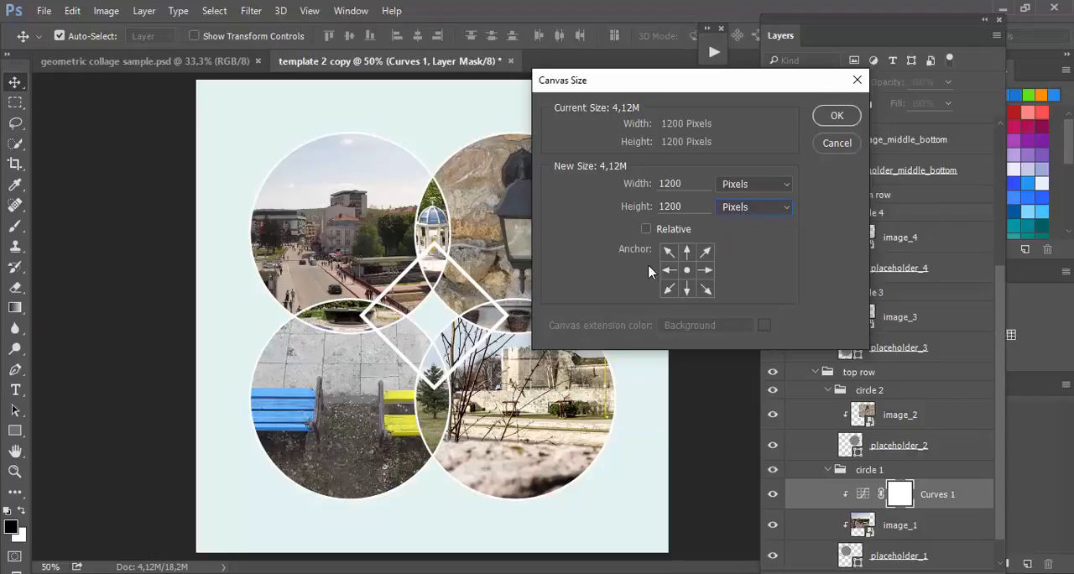
click(835, 144)
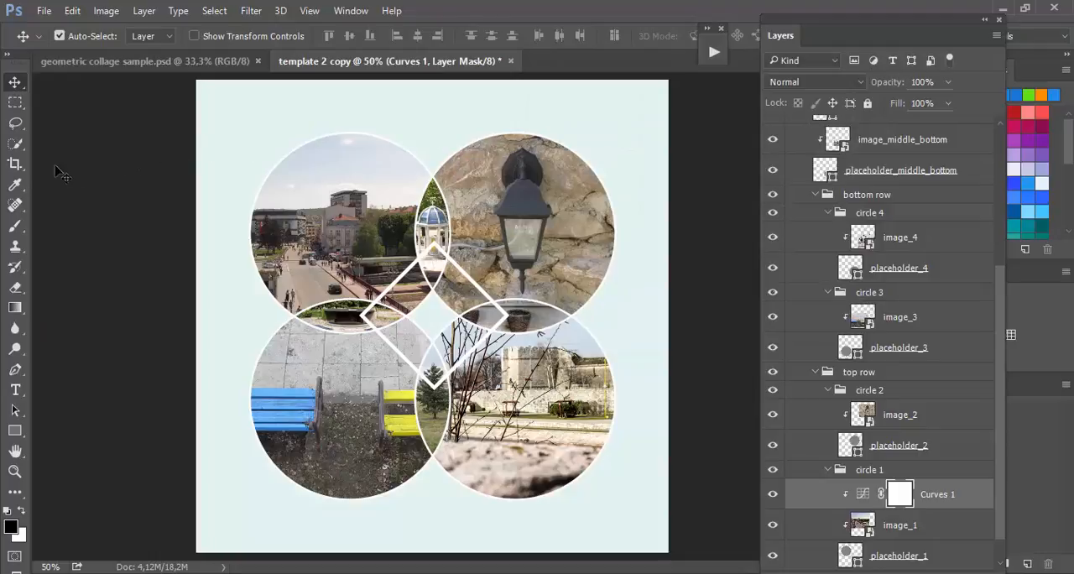
Step: Extend the canvas downward with the Crop tool to add a tall blank area below the circles, then fit the document in view
click(13, 165)
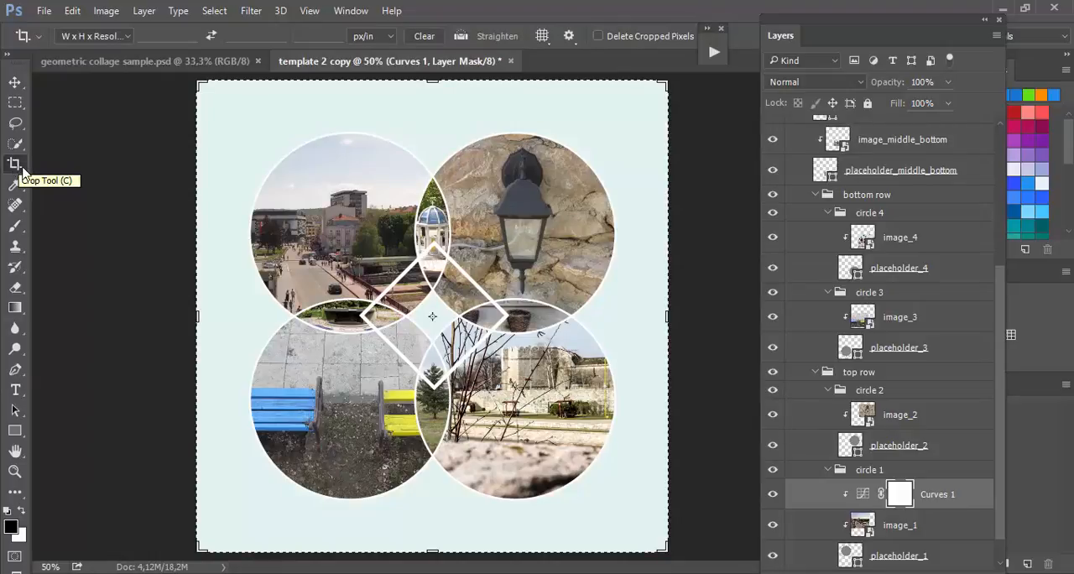
click(90, 36)
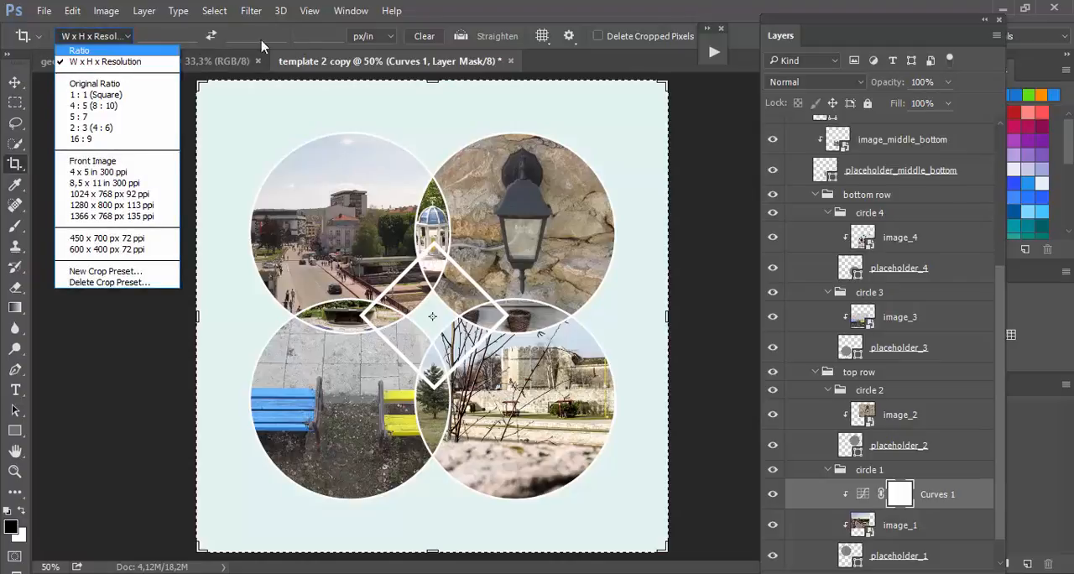
click(508, 3)
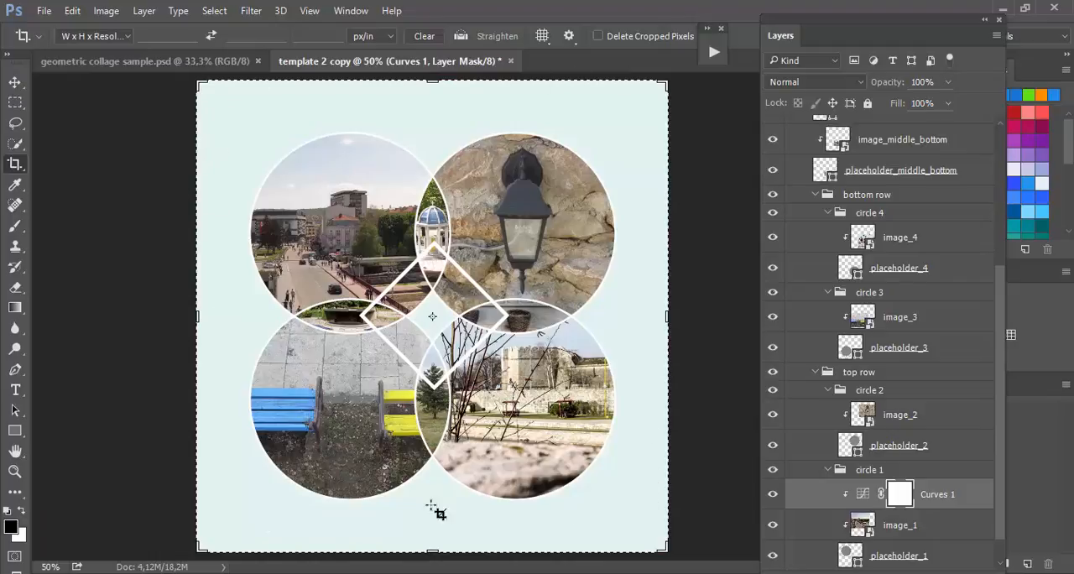
drag(430, 549, 419, 528)
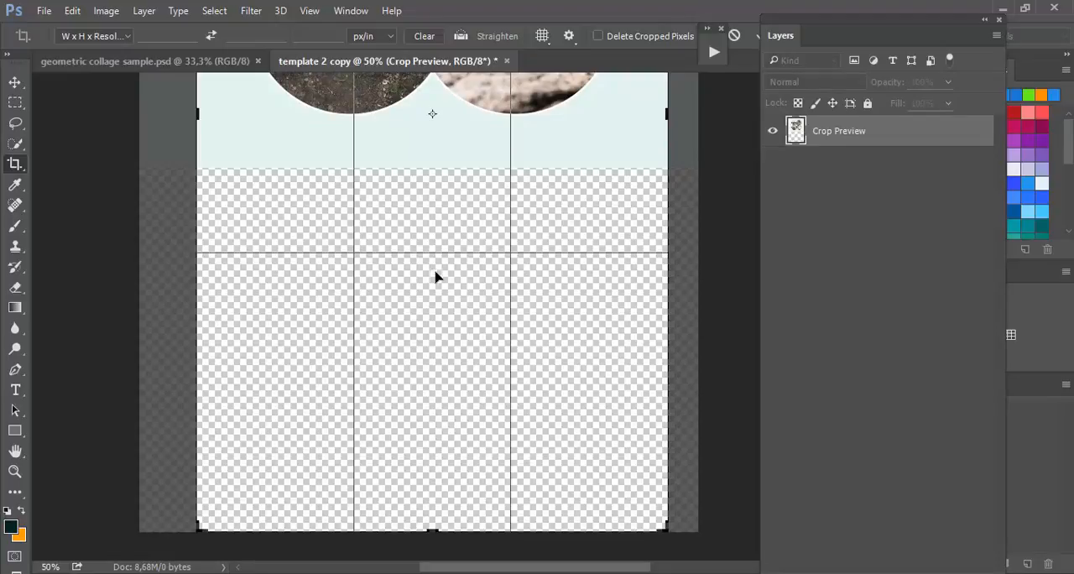
drag(716, 34, 719, 101)
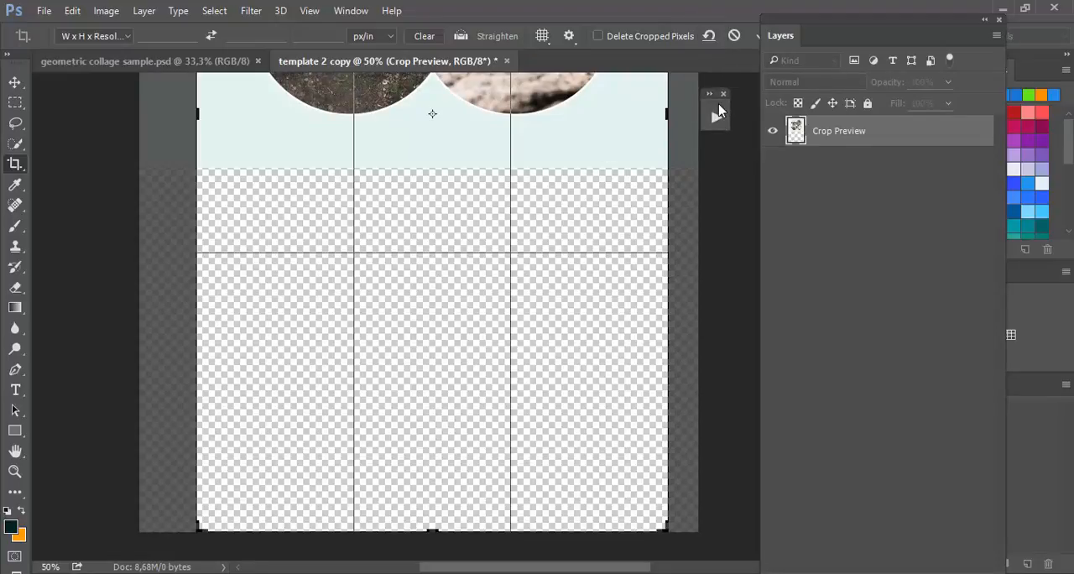
drag(828, 22, 896, 8)
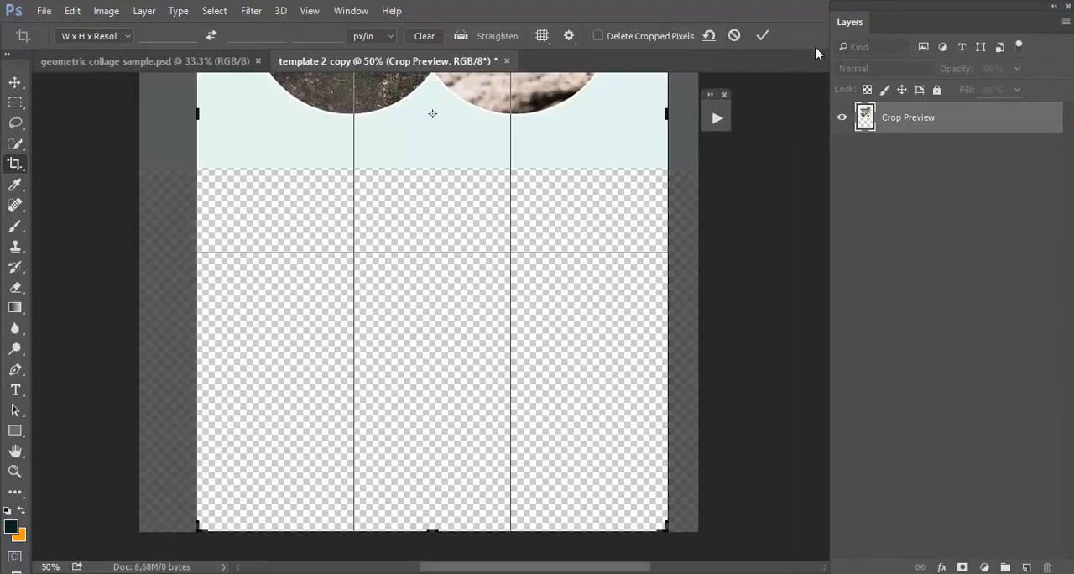
click(762, 36)
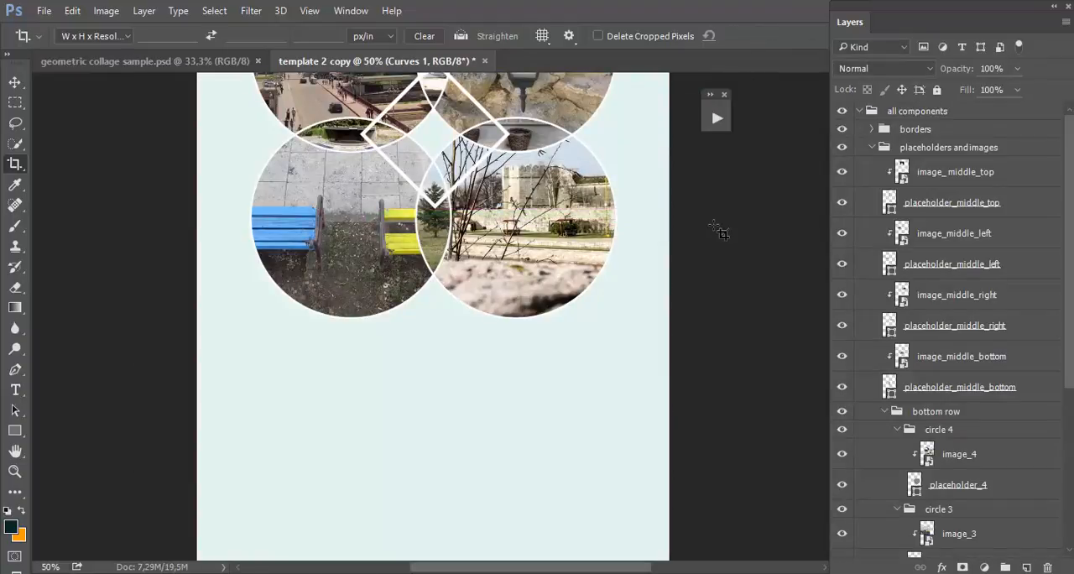
scroll(713, 225, down, 7)
scroll(713, 225, up, 8)
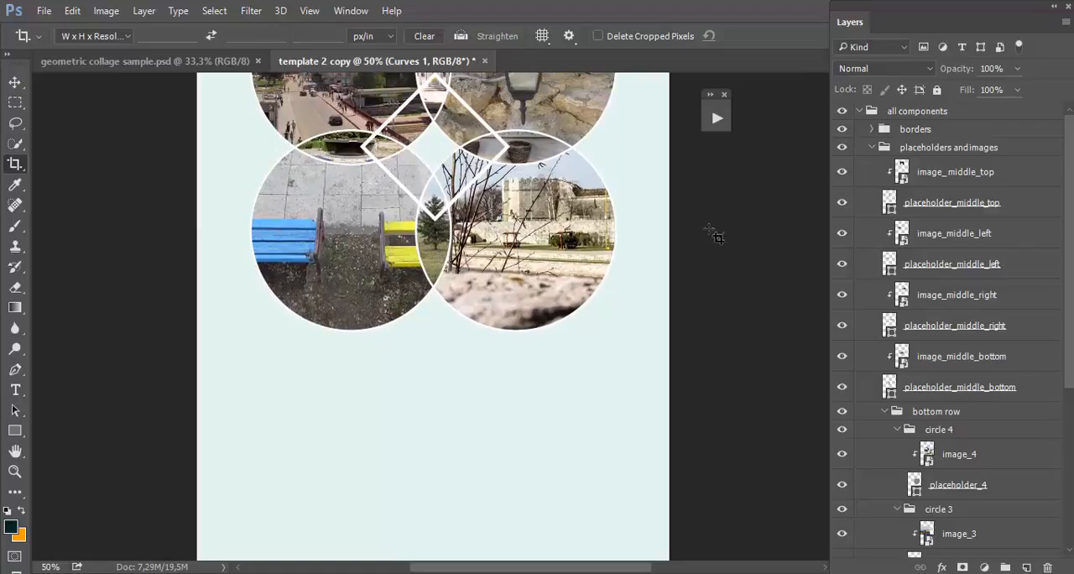
double_click(15, 450)
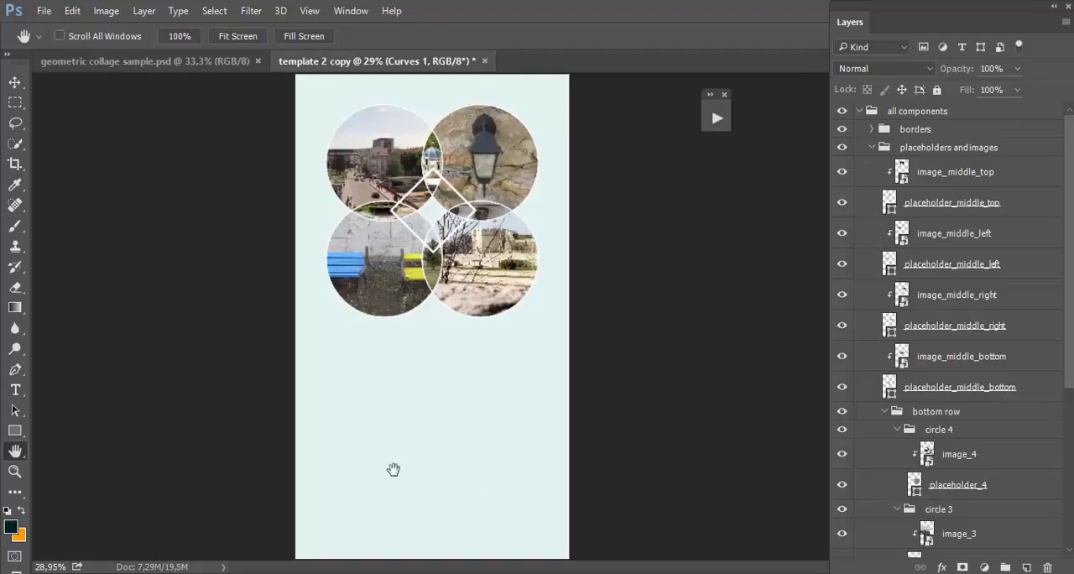
Step: Duplicate the layers from City of Niš up to the long description text in geometric collage sample.psd into template 2 copy, accepting color conversion
click(222, 69)
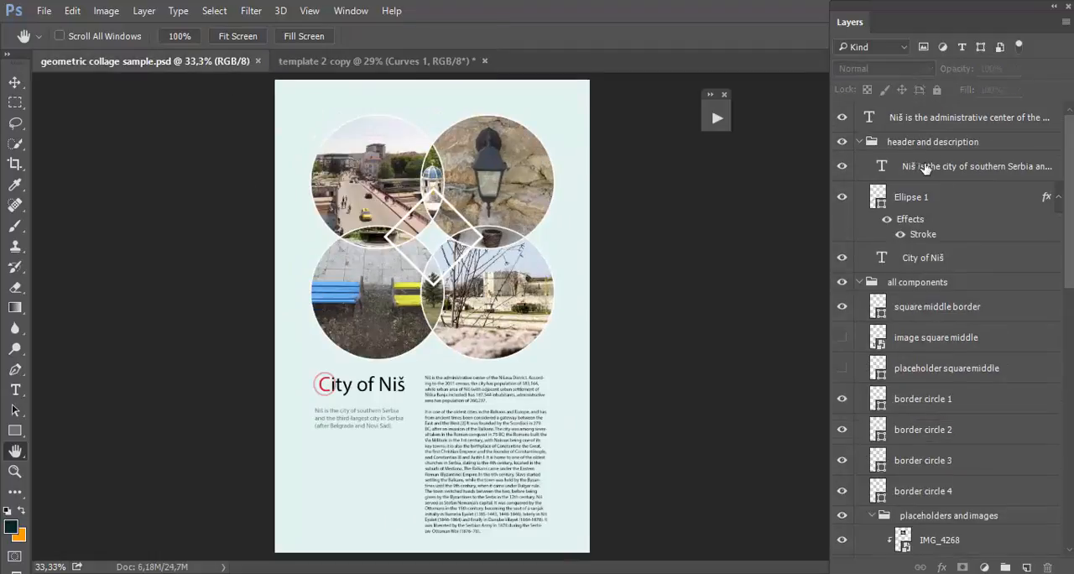
click(931, 260)
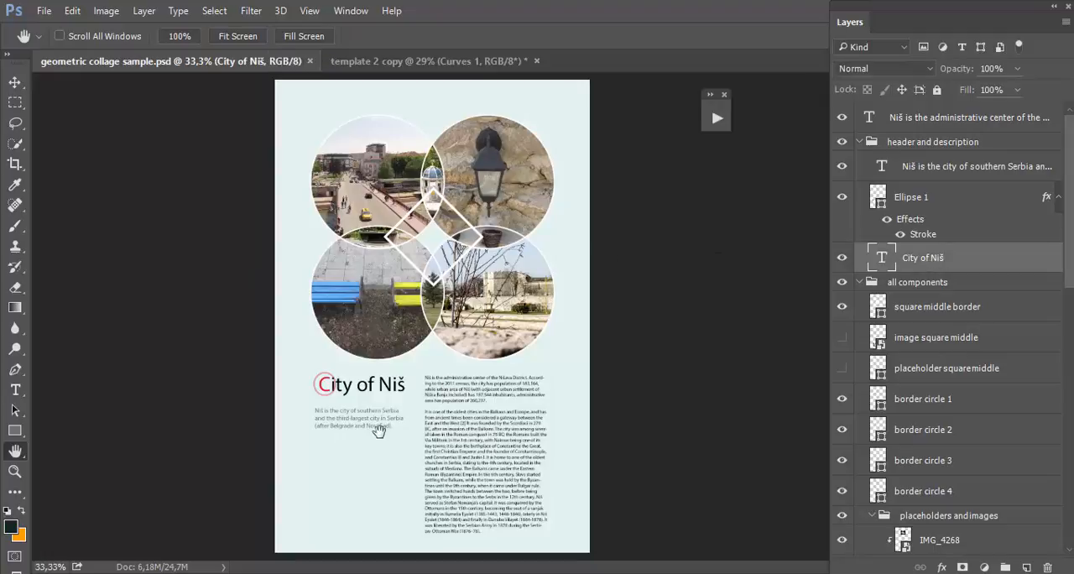
shift+click(964, 122)
right_click(962, 122)
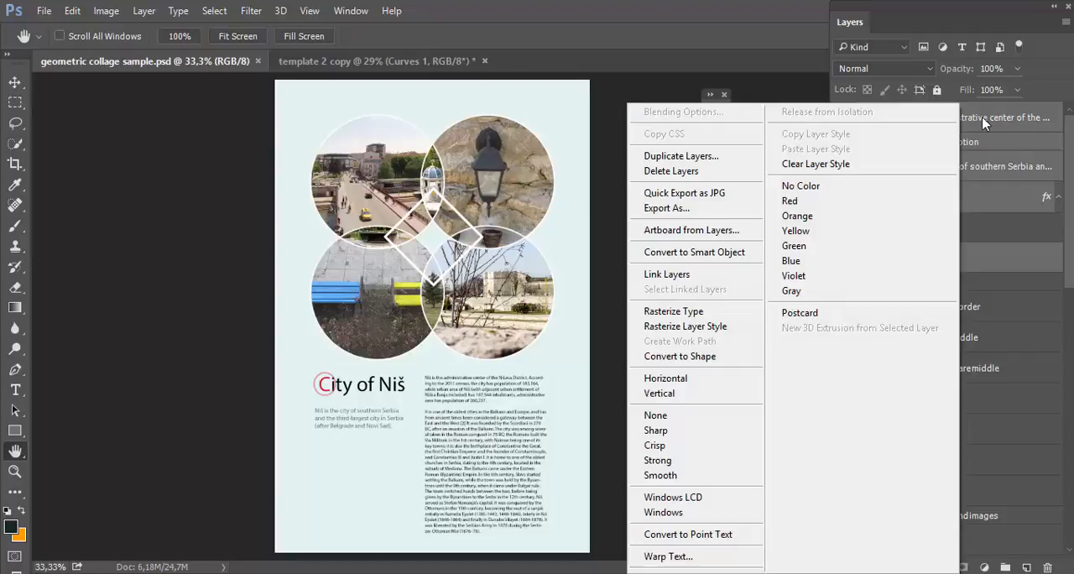
click(739, 157)
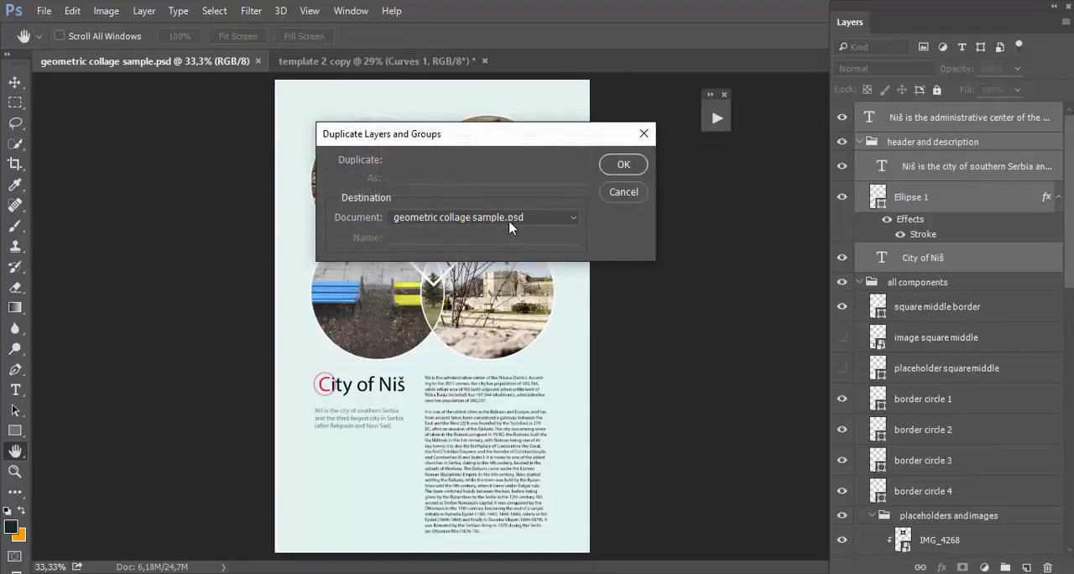
click(509, 218)
click(508, 244)
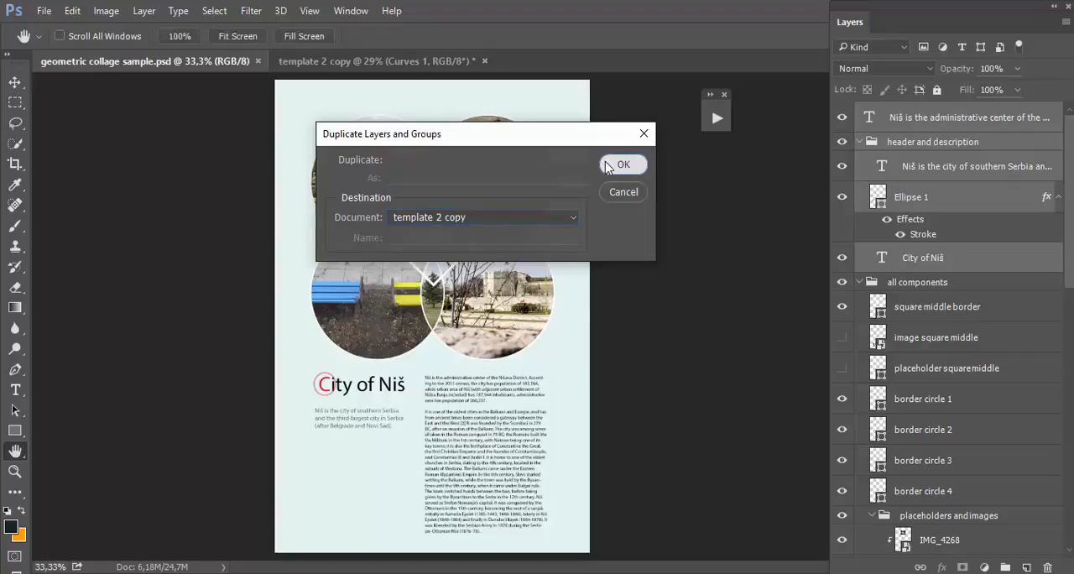
click(621, 164)
click(620, 281)
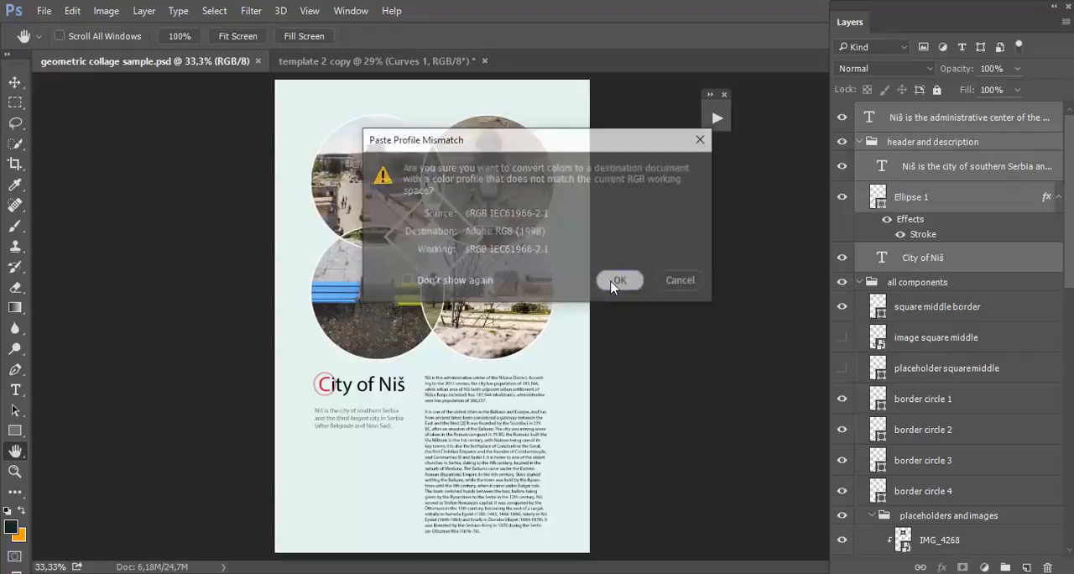
Step: In template 2 copy, move the duplicated header and description layers out of circle 1 to the top of the layer stack and collapse all components
click(378, 60)
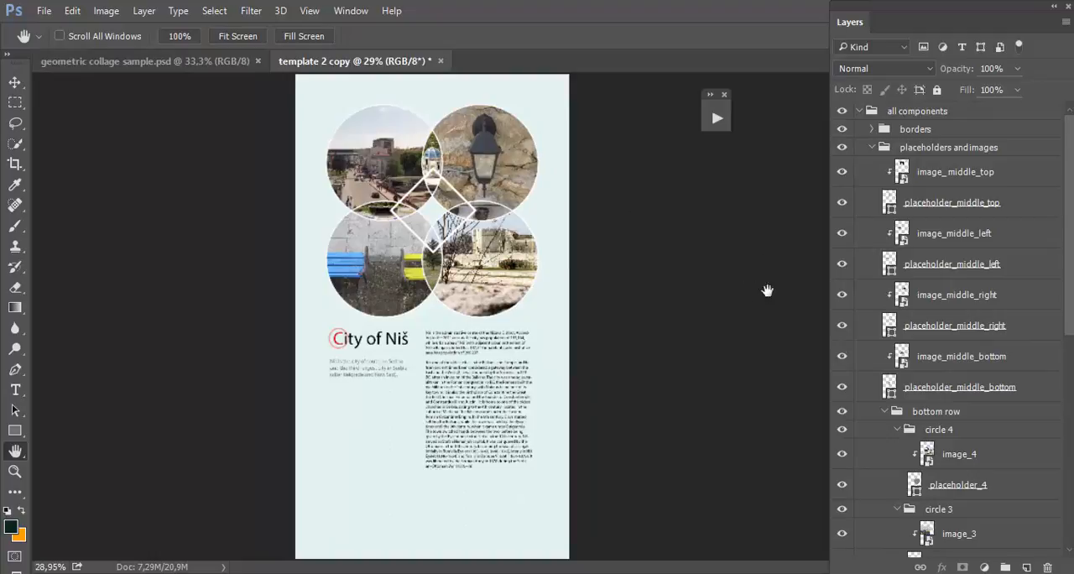
scroll(1005, 392, down, 5)
scroll(1004, 397, down, 4)
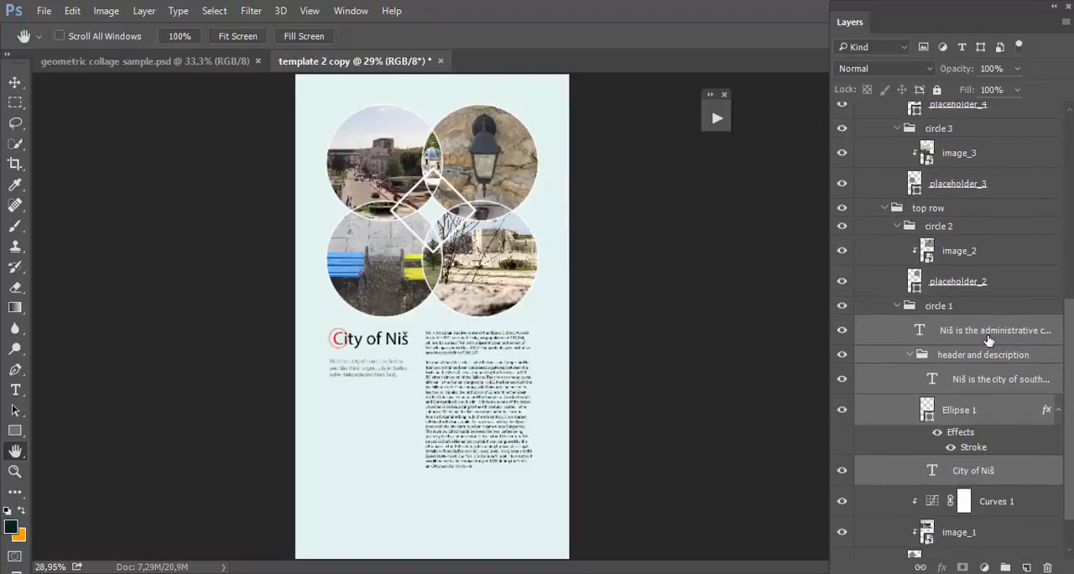
scroll(988, 339, down, 5)
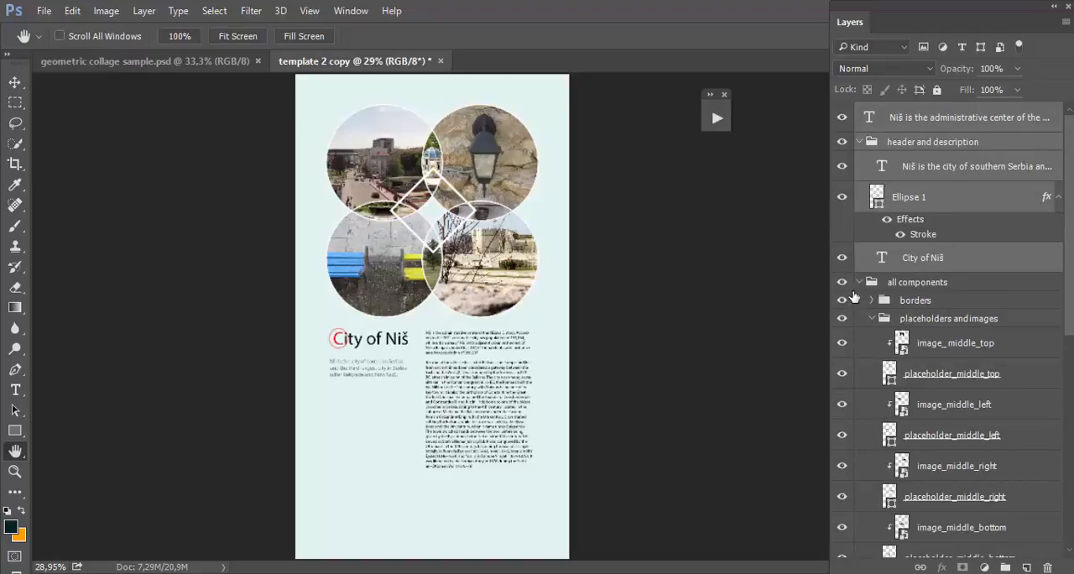
click(859, 282)
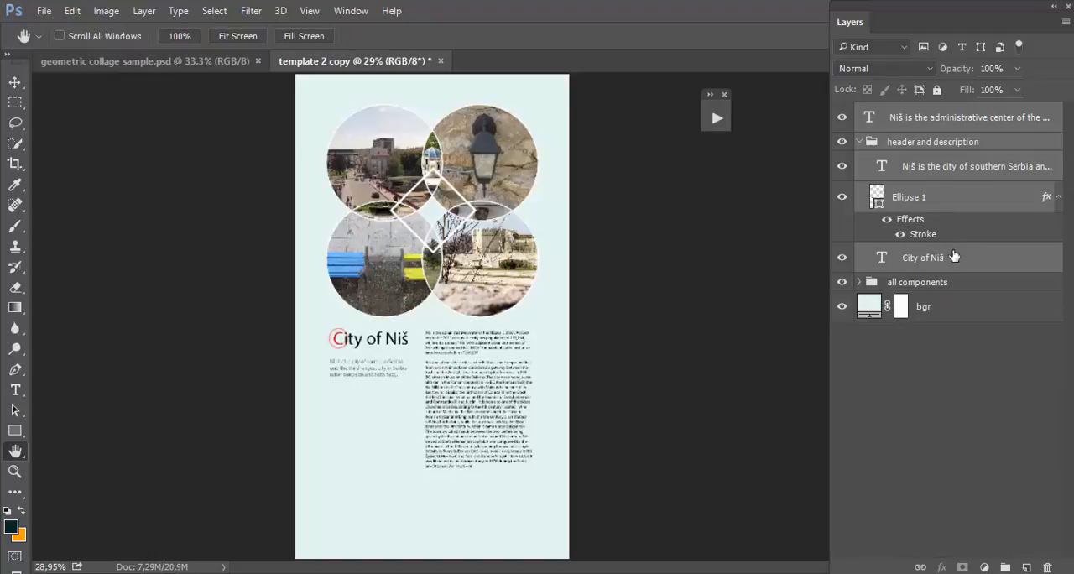
Step: Group the header and description layers and name the group tzpography
drag(953, 256, 1006, 566)
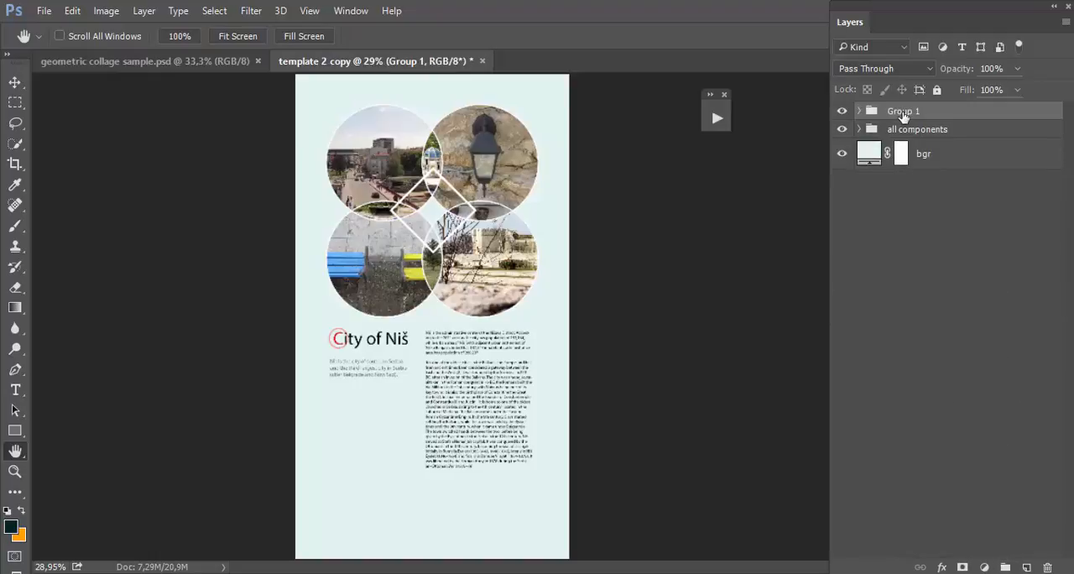
double_click(903, 112)
text(tzpography)
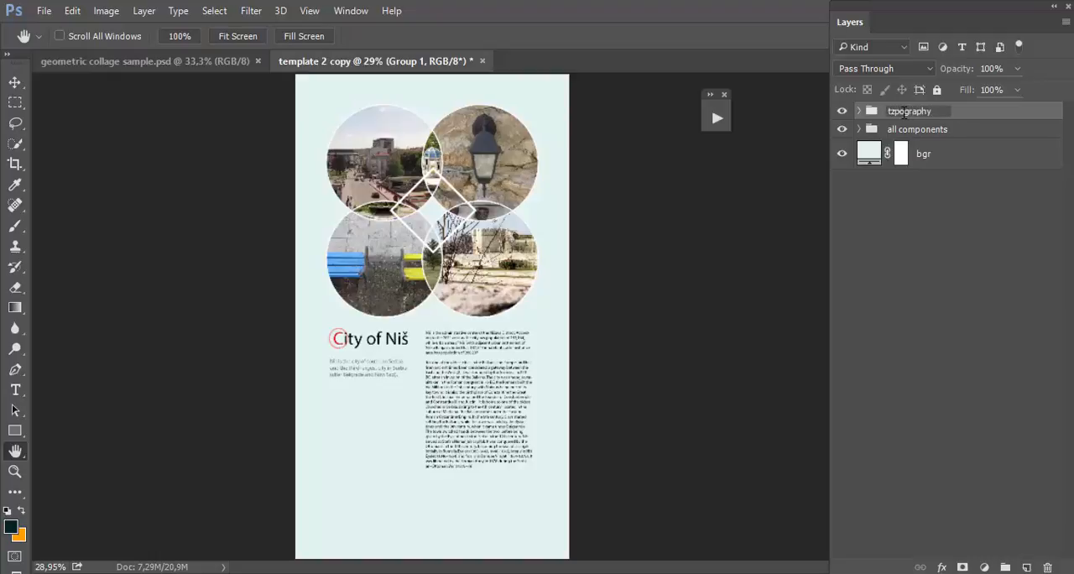
key(Return)
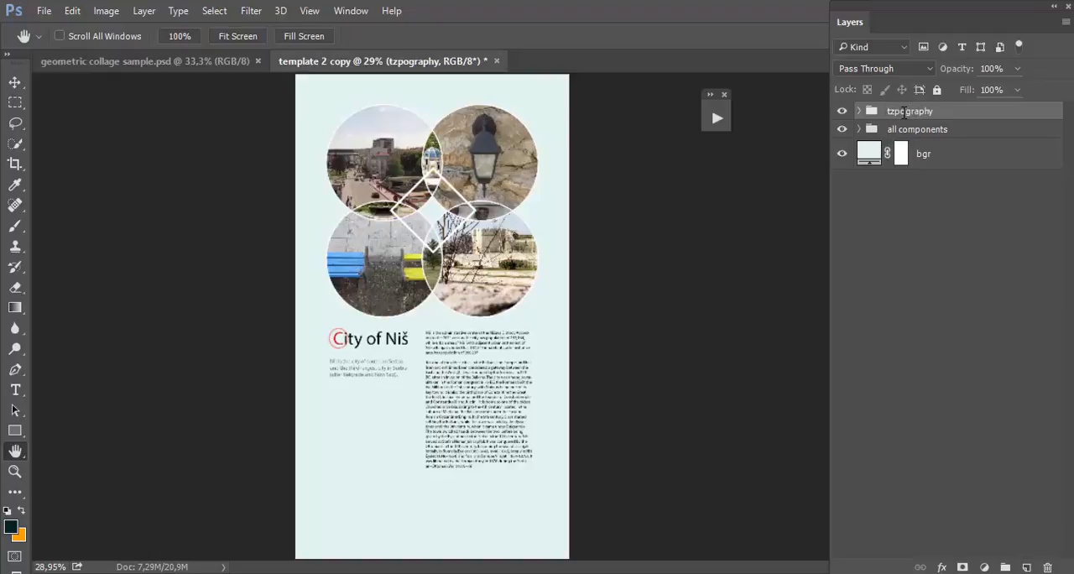
Step: Examine the layers in the tzpography group by hiding and reshowing City of Niš and Ellipse 1, and select the long description text
click(858, 110)
click(919, 278)
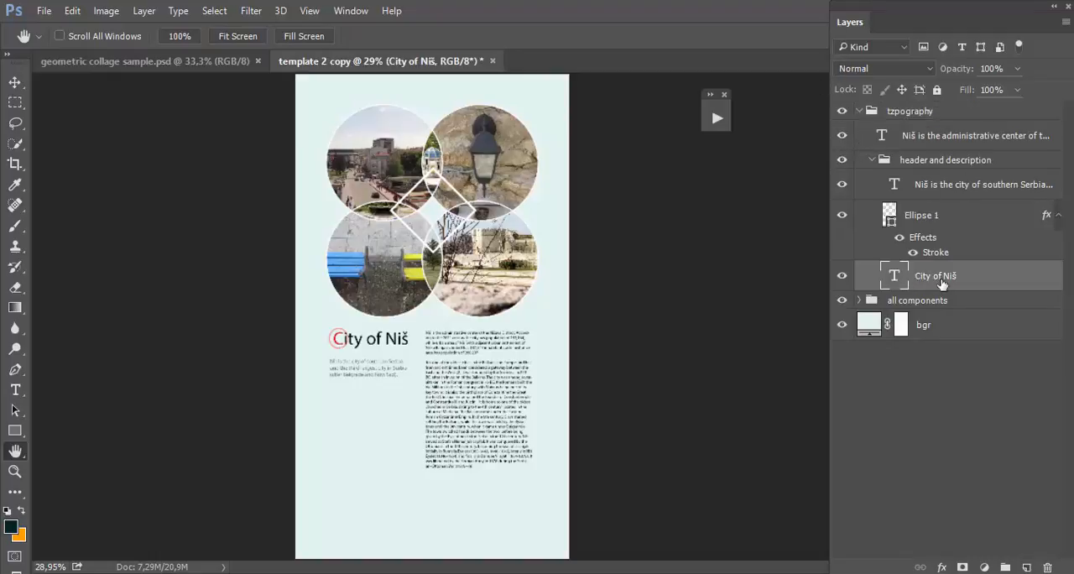
click(842, 277)
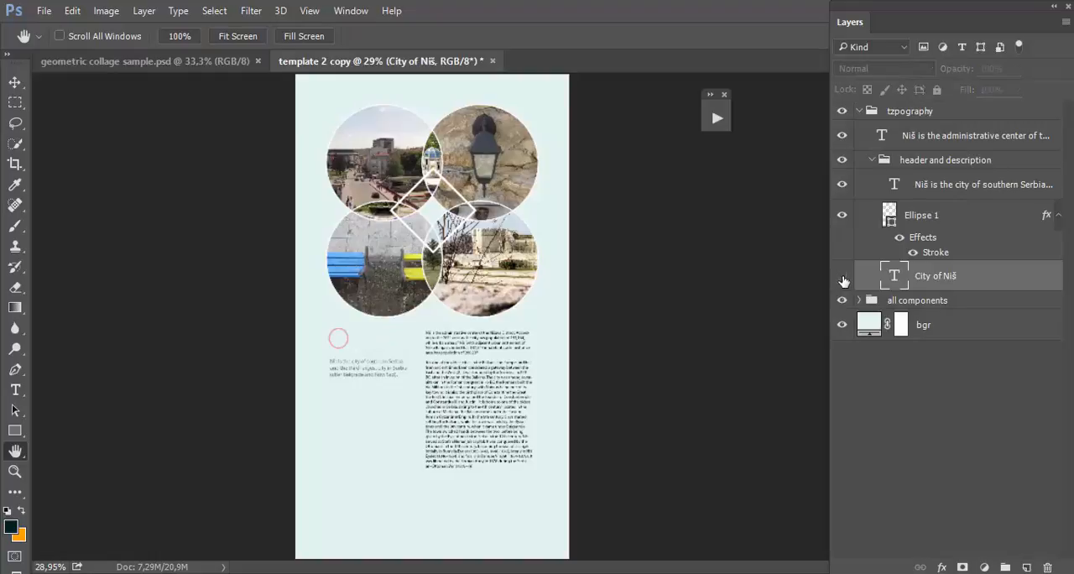
click(842, 277)
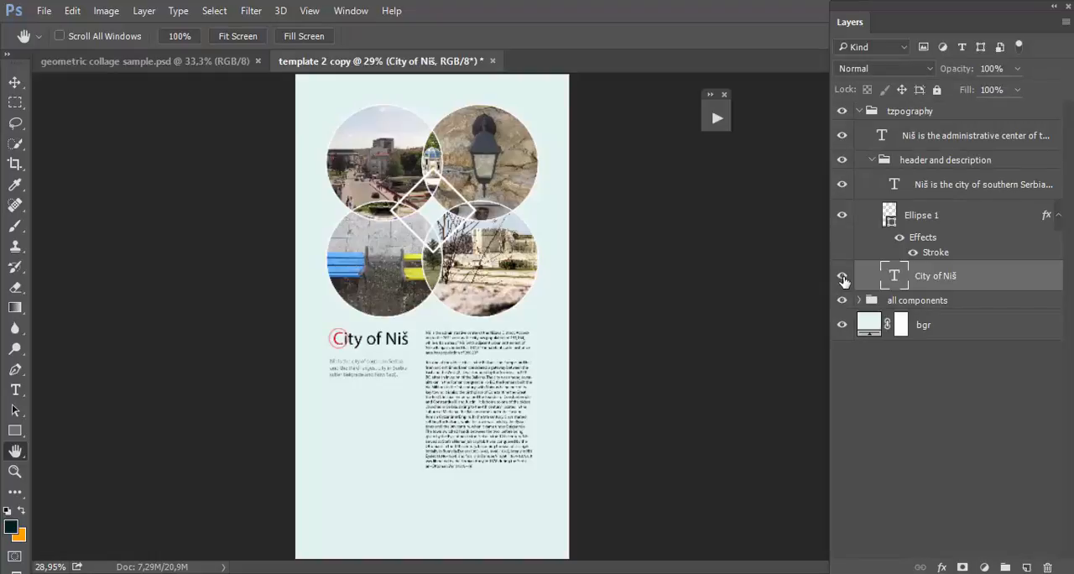
click(921, 222)
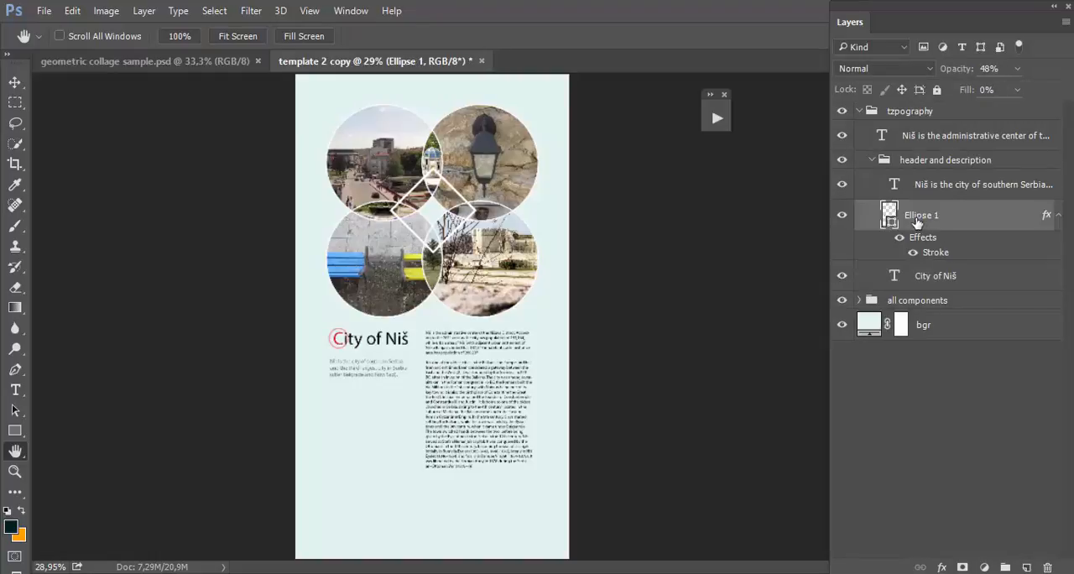
click(844, 217)
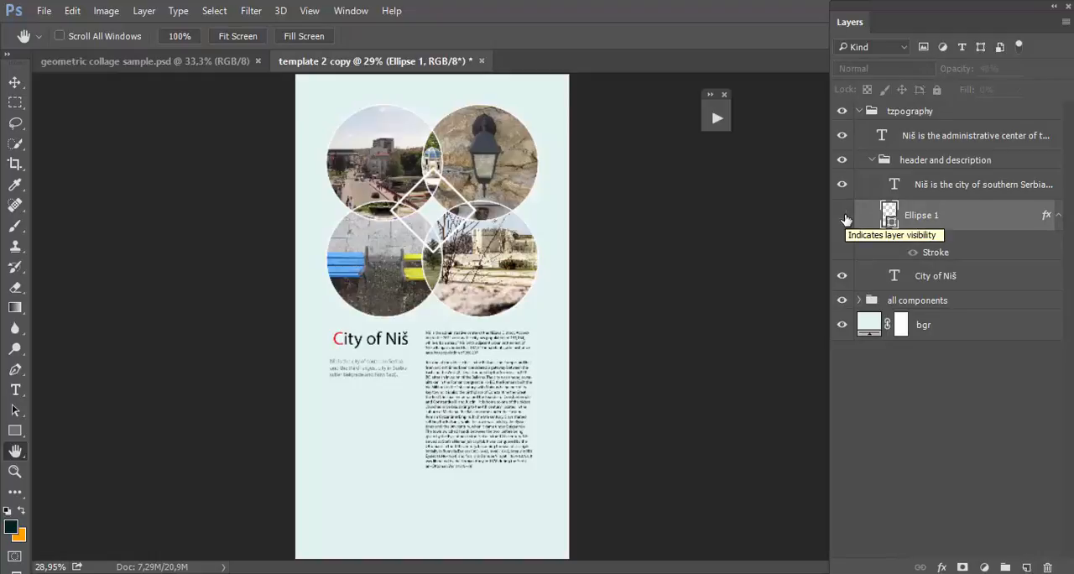
click(844, 217)
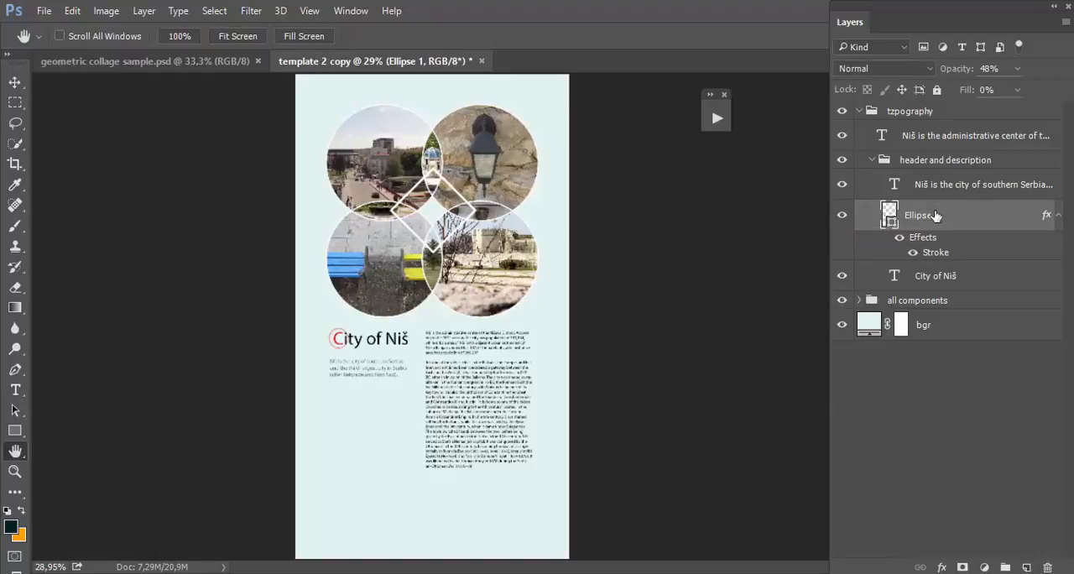
click(931, 139)
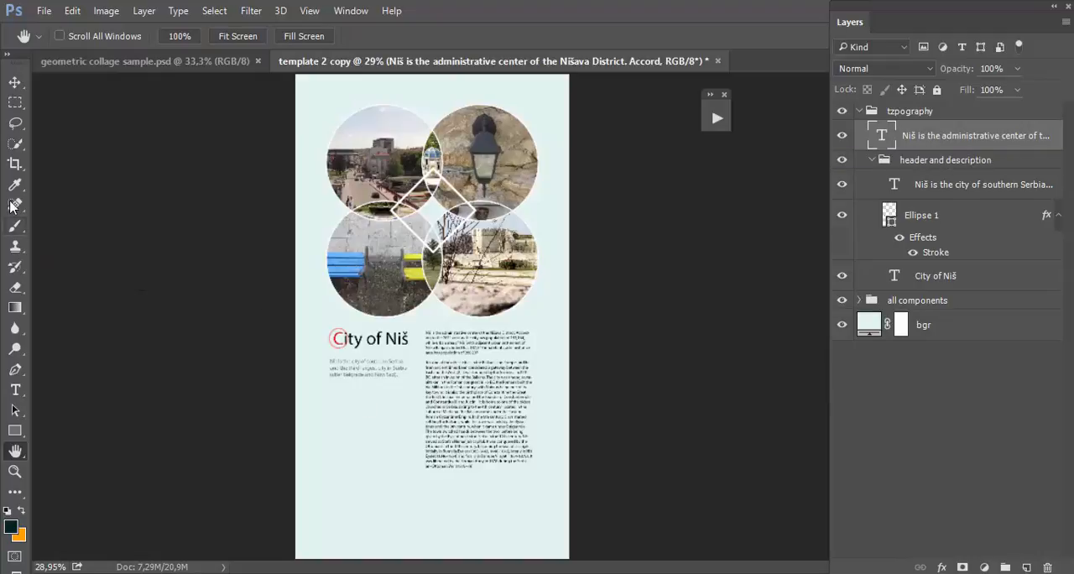
Step: Crop off the excess blank area below the long description text, leaving a canvas of about 1200 x 1862 px
click(13, 166)
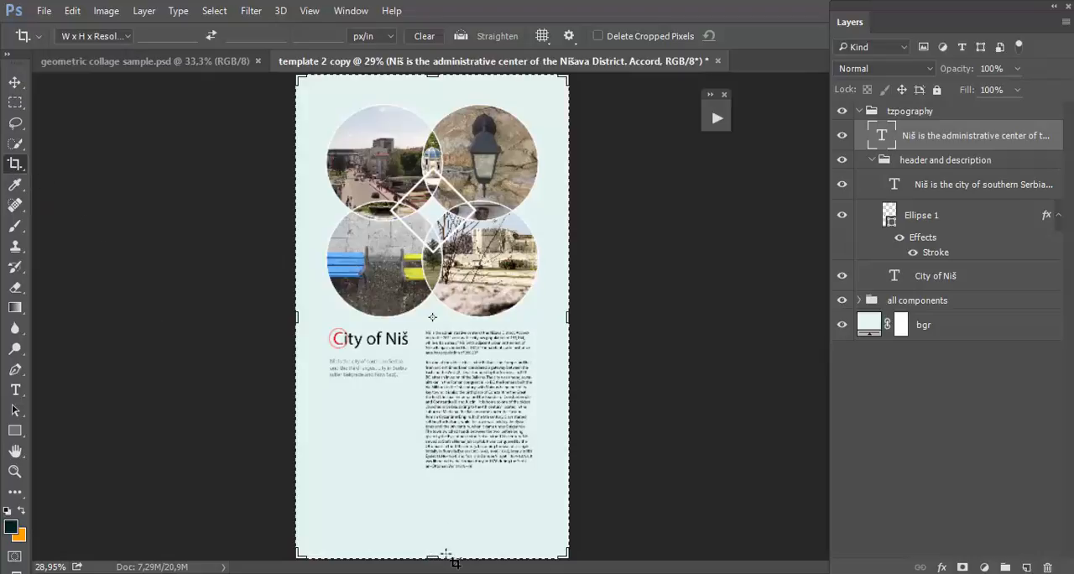
drag(433, 555, 436, 502)
double_click(518, 301)
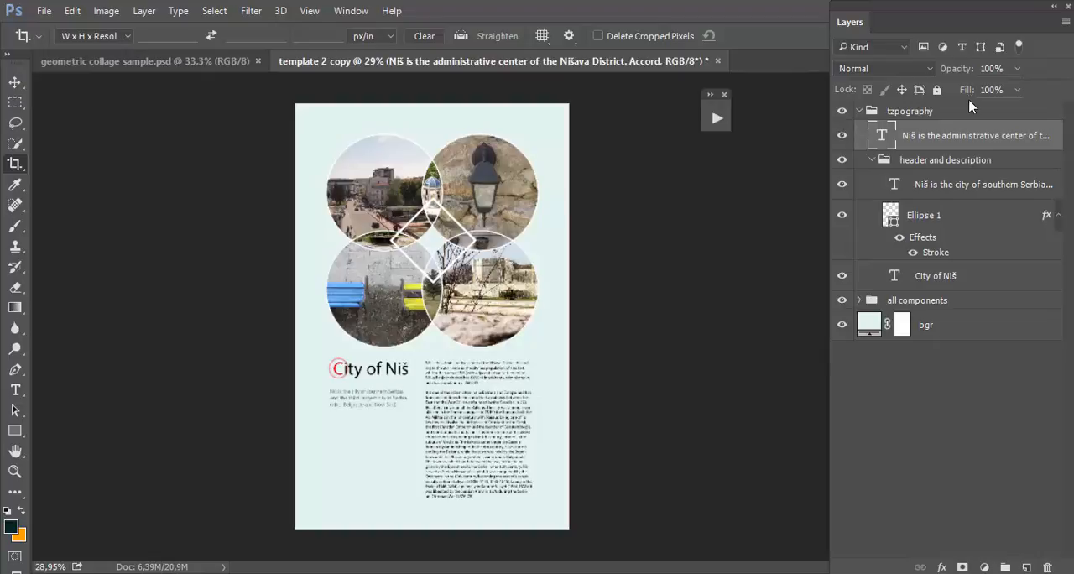
click(858, 301)
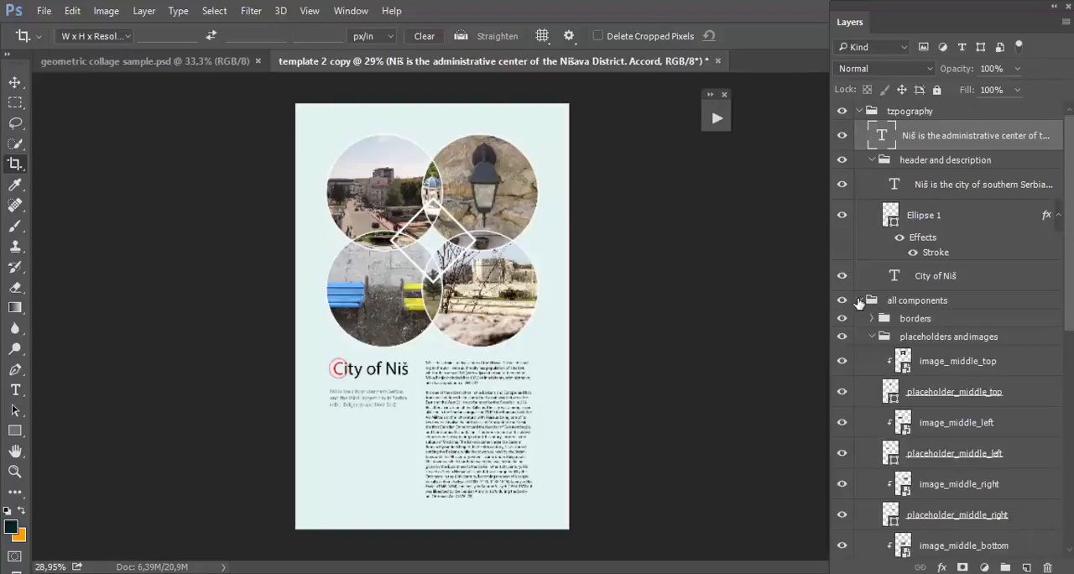
scroll(865, 332, down, 1)
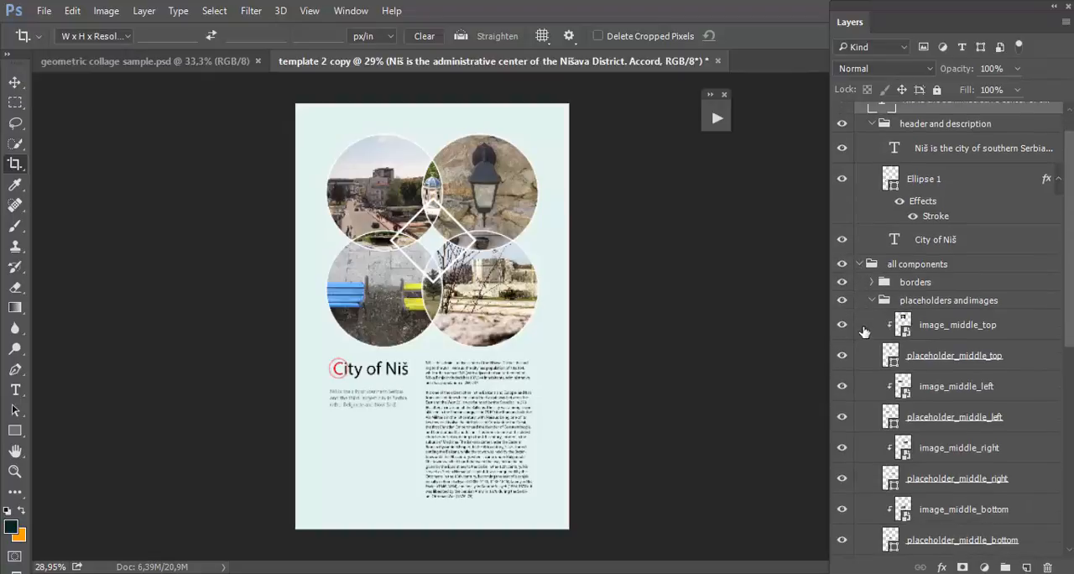
click(926, 332)
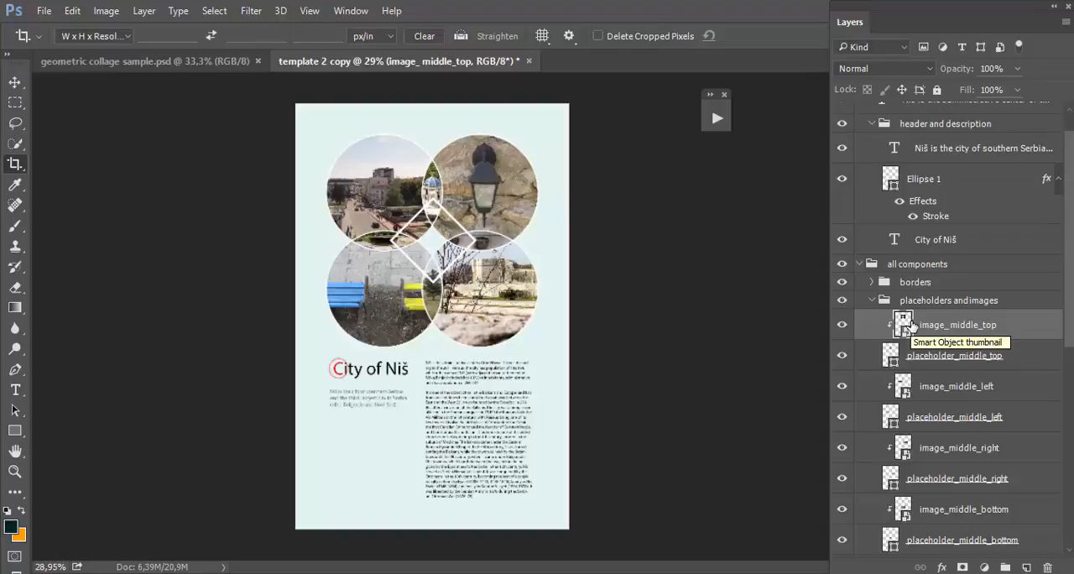
click(865, 264)
click(859, 263)
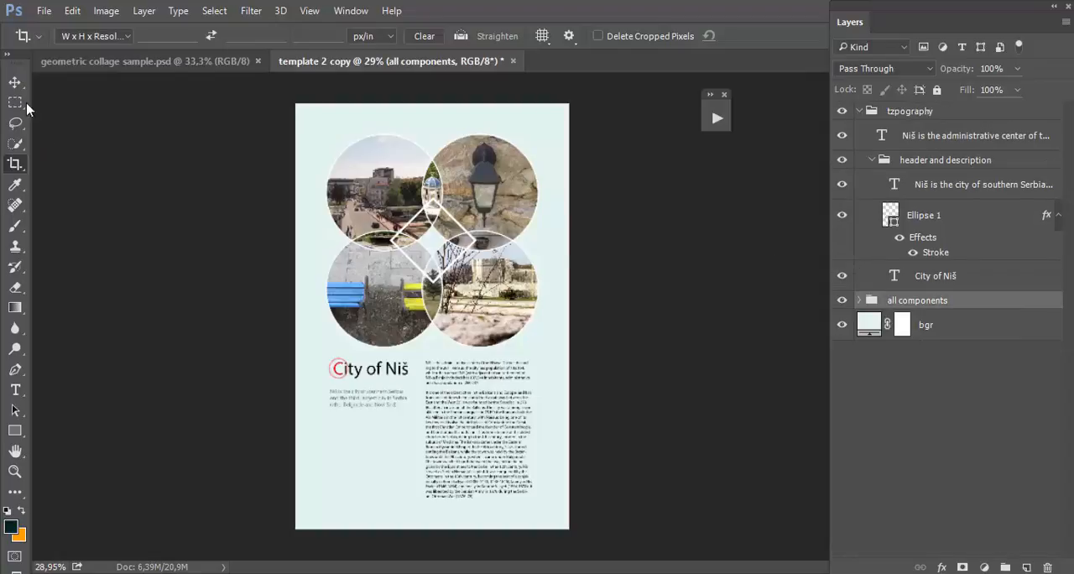
Step: Open the Export As settings, look through the file format choices, add a 0.5x size, and cancel the export
click(42, 11)
mouse_move(84, 238)
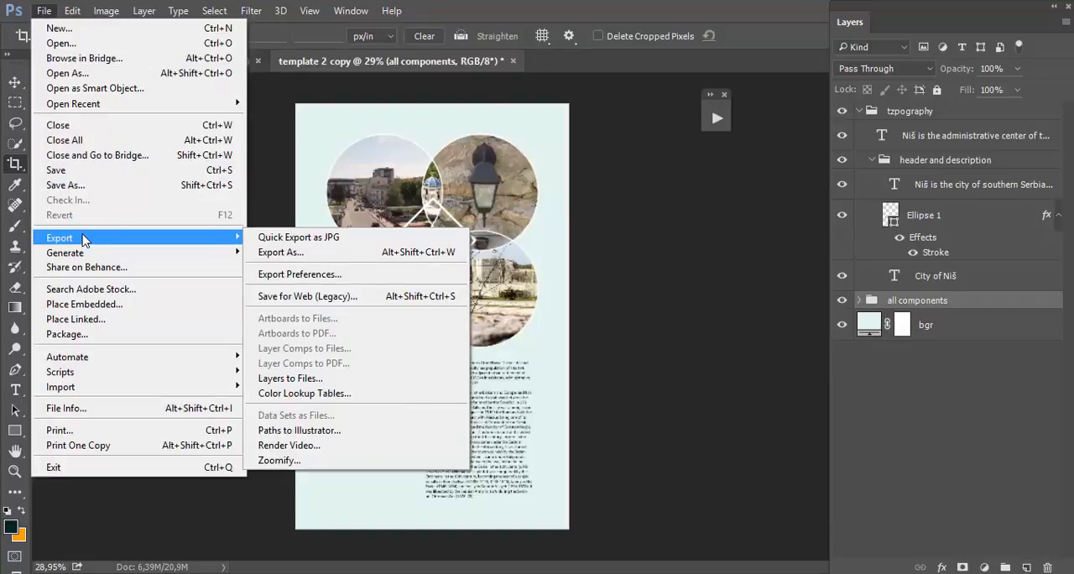
click(289, 243)
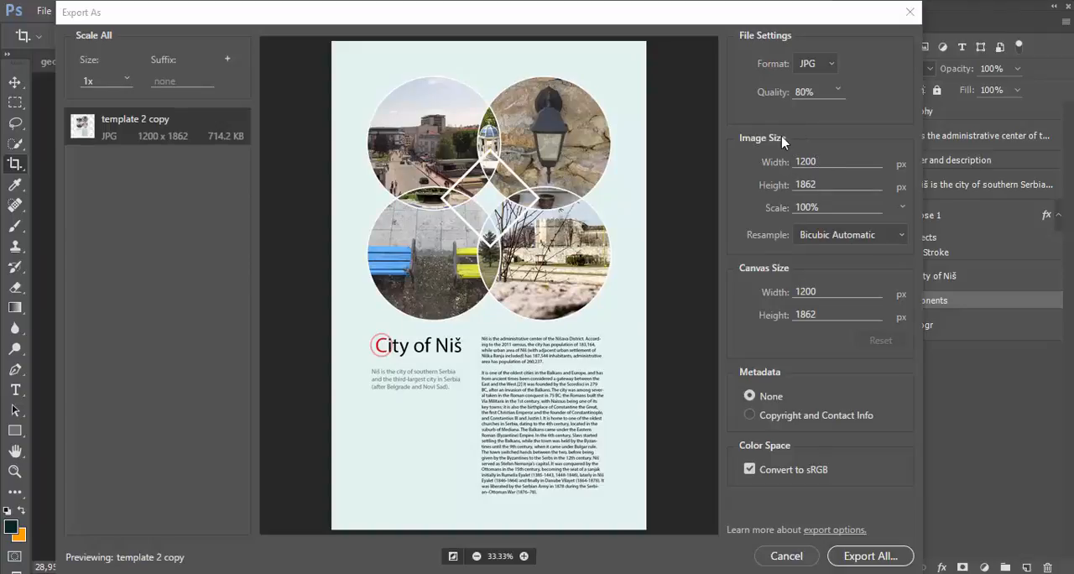
click(818, 67)
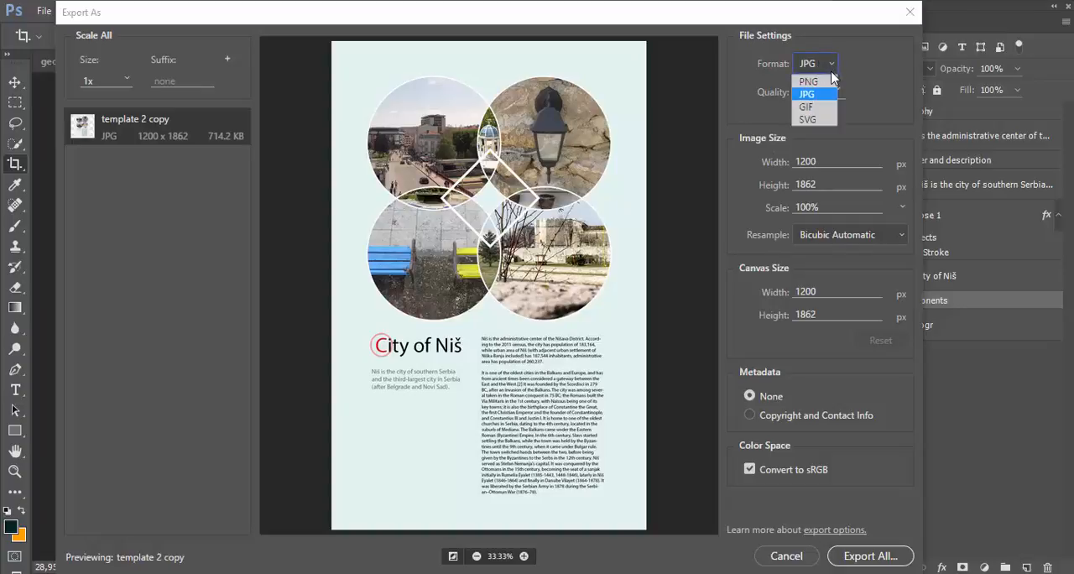
click(891, 68)
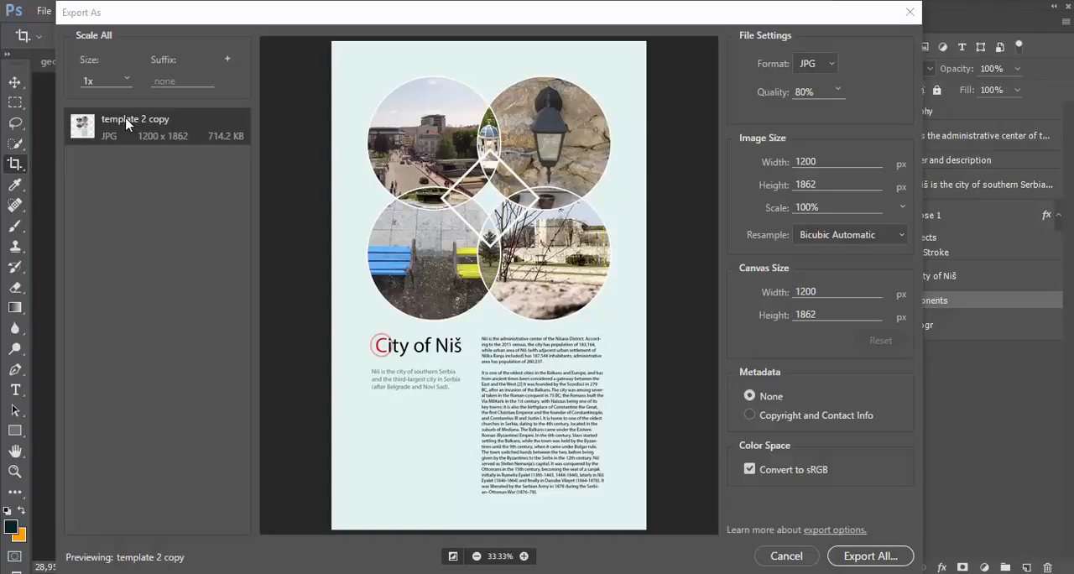
click(227, 59)
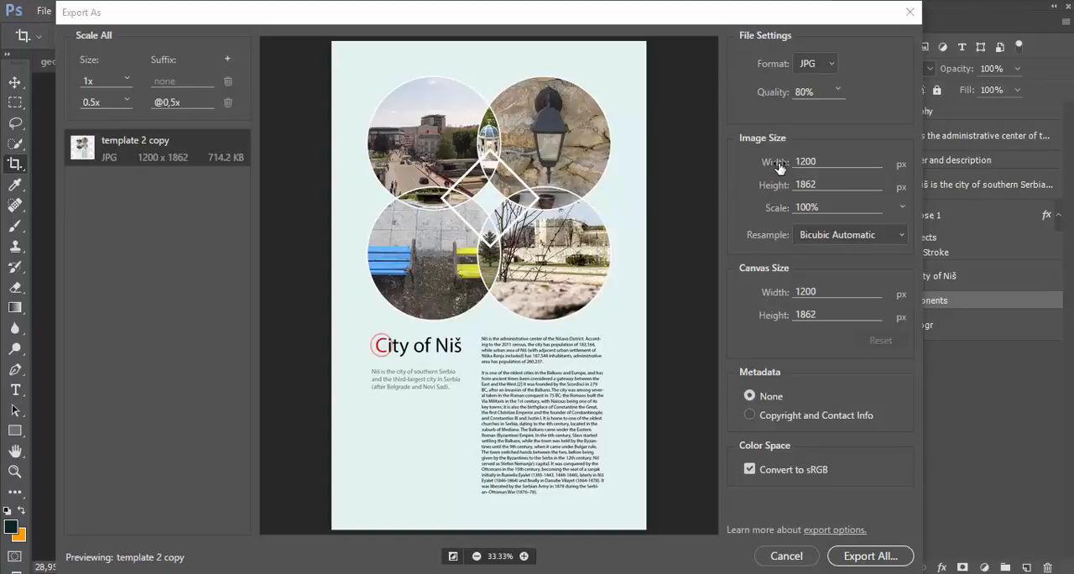
click(786, 556)
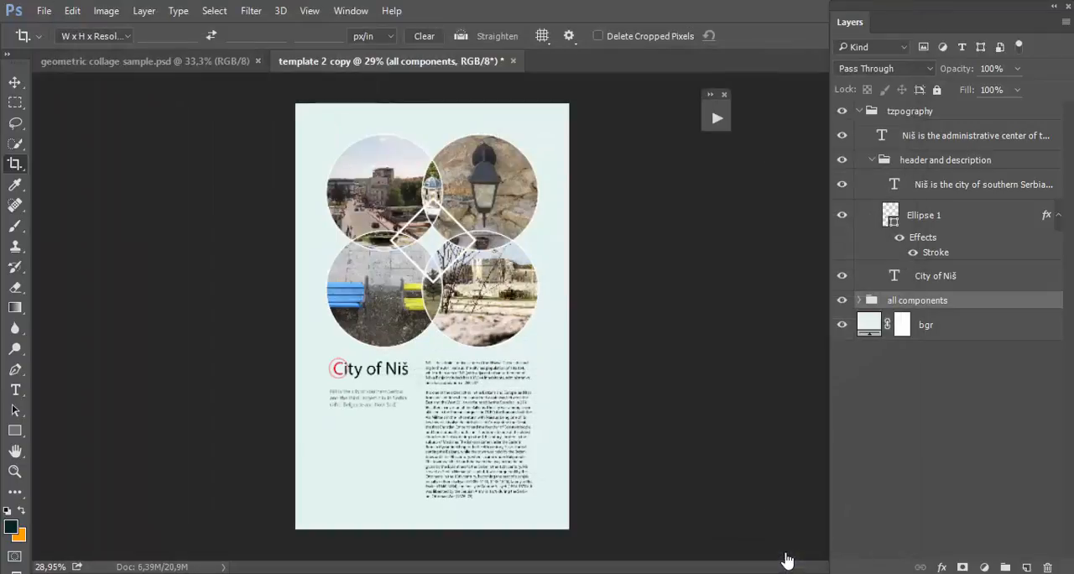